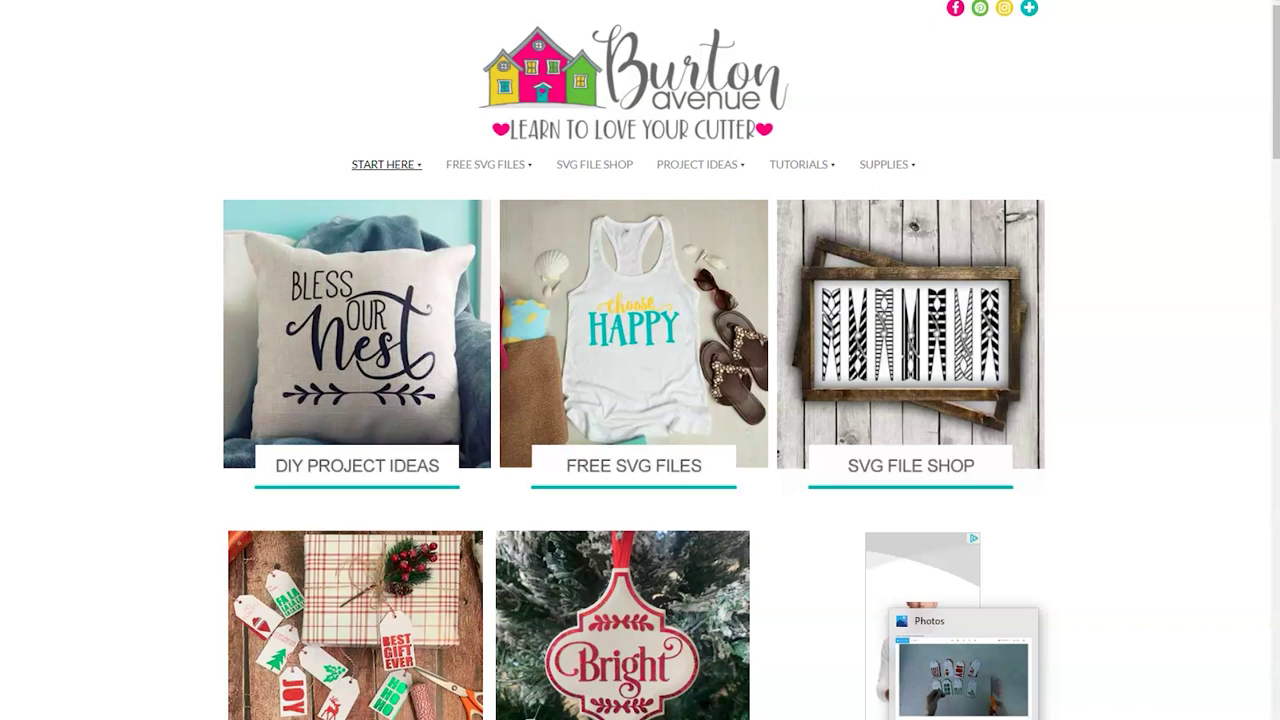
- Bring up the FREE SVG FILES menu on the Burton Avenue homepage
mouse_move(488, 167)
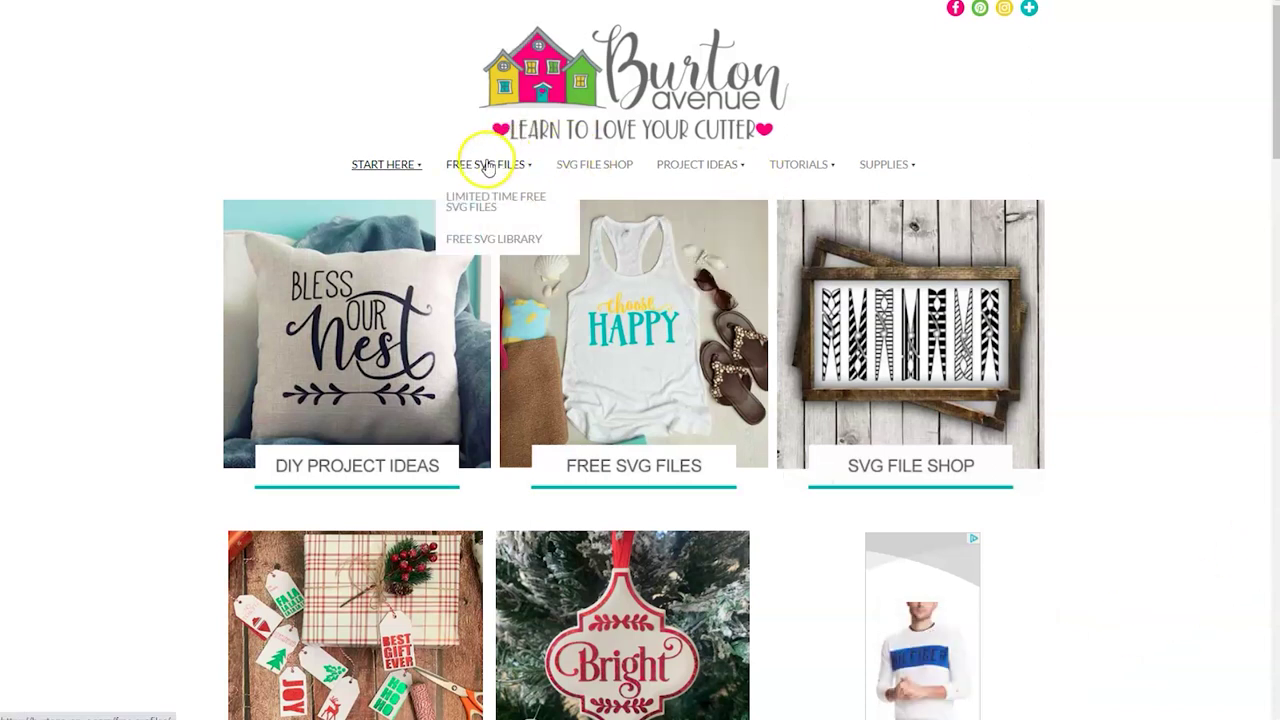
- From the Free SVG Library, download Christmas-Gift-Tags-BA1414.zip
click(494, 240)
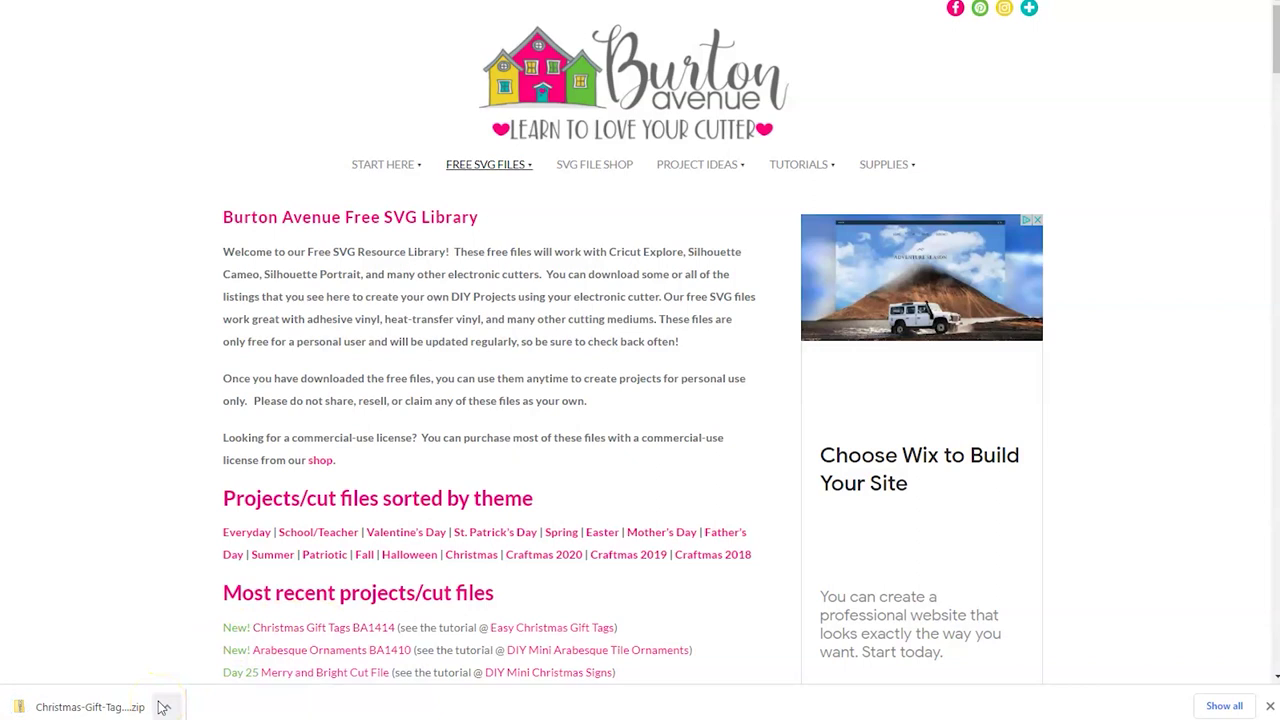
click(171, 677)
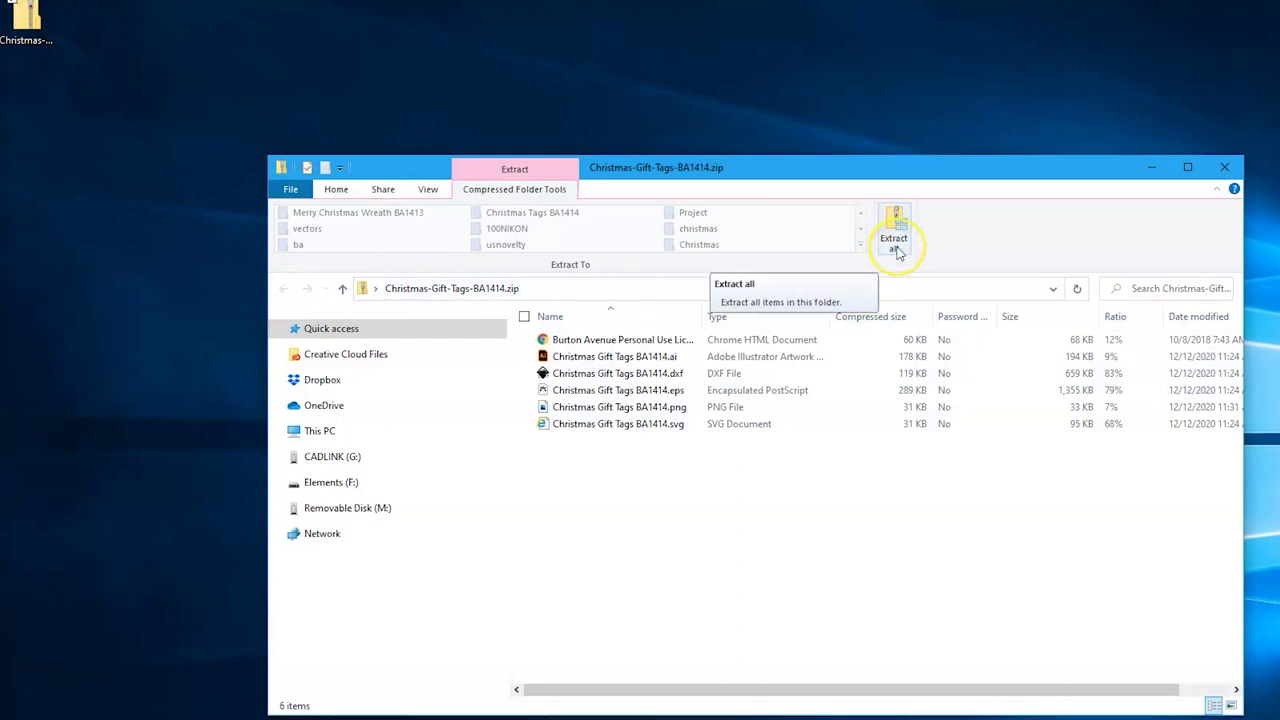
- Extract all files into the default Christmas-Gift-Tags-BA1414 folder on the desktop
click(895, 245)
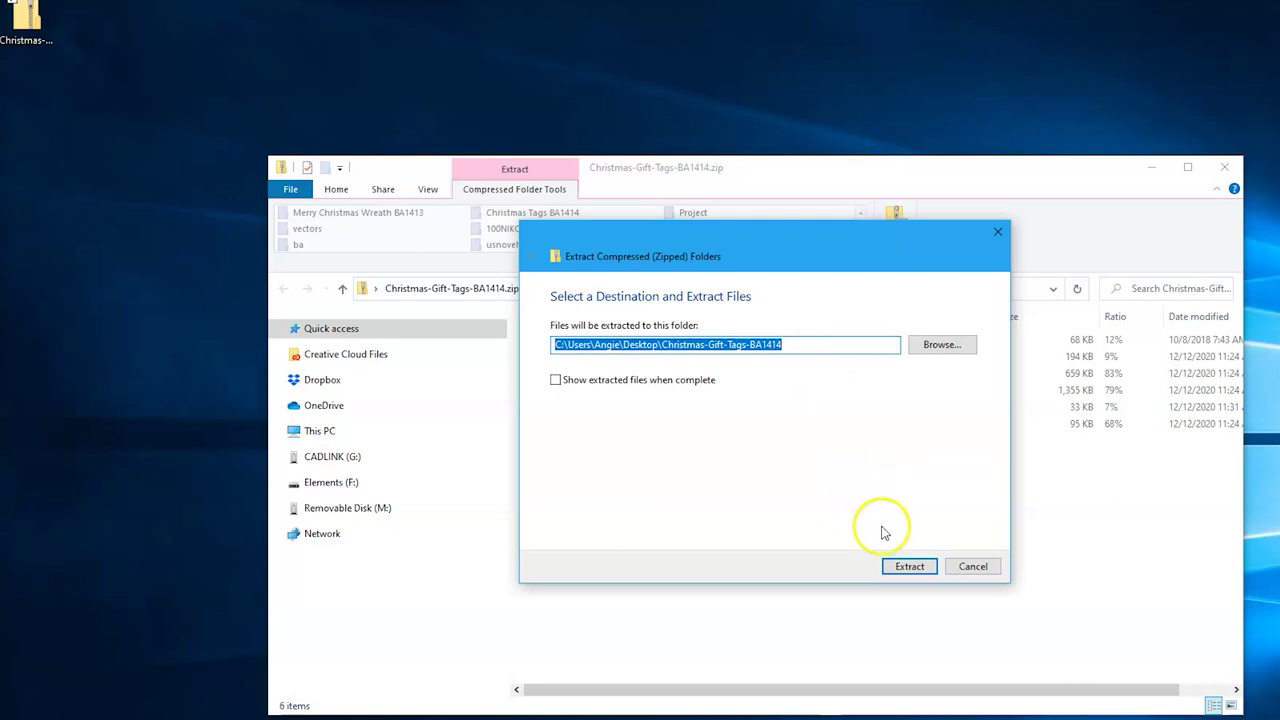
click(910, 566)
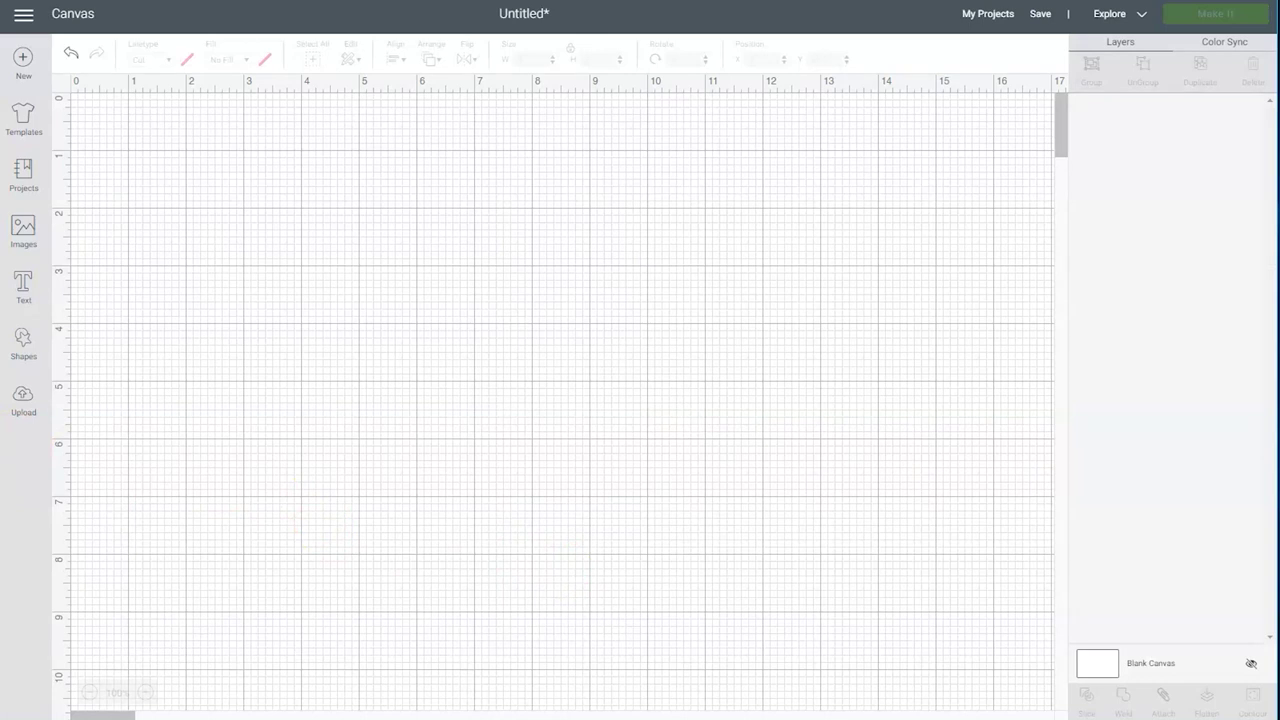
- Upload and save Christmas Gift Tags BA1414.svg, then insert it showing all eight tags
click(23, 400)
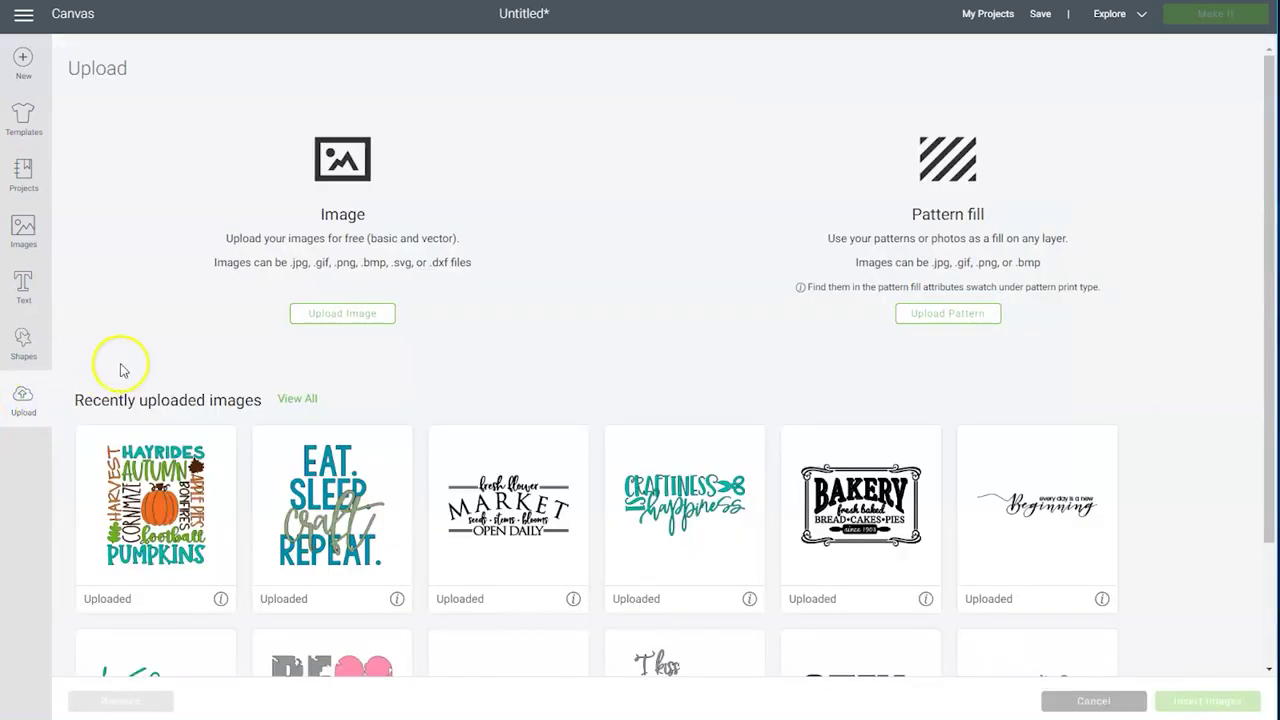
click(345, 314)
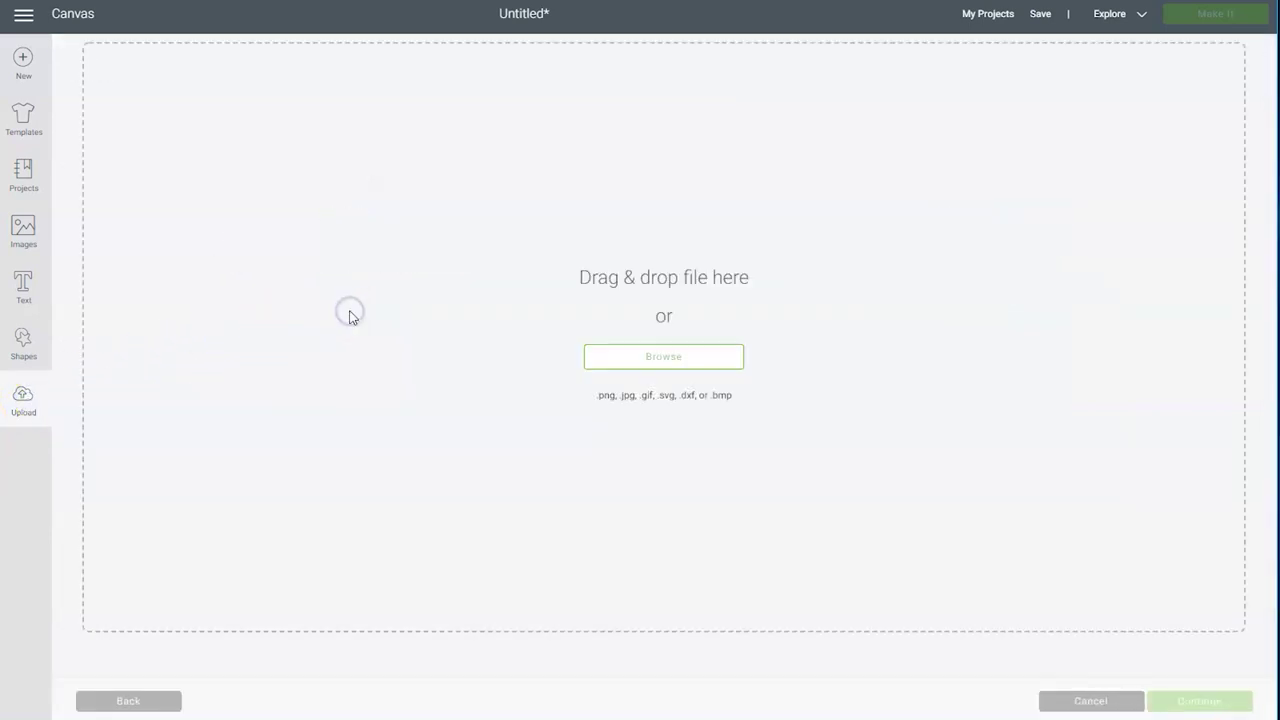
click(651, 360)
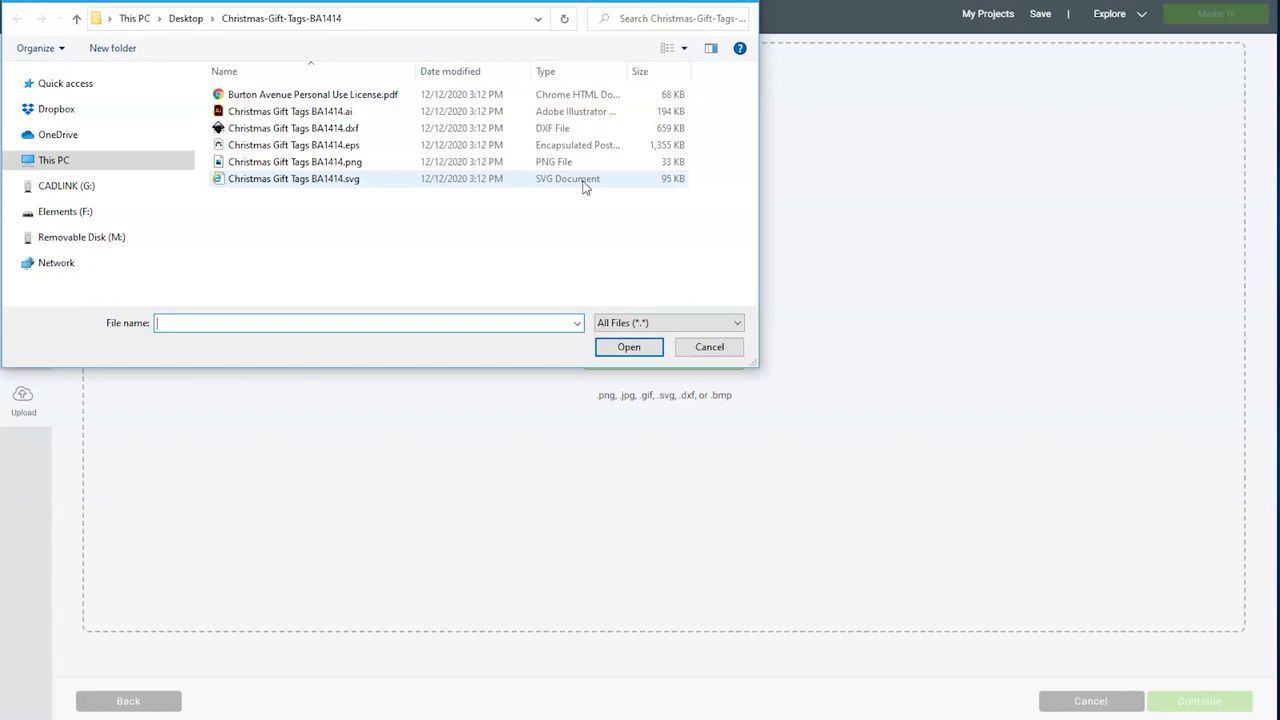
click(443, 178)
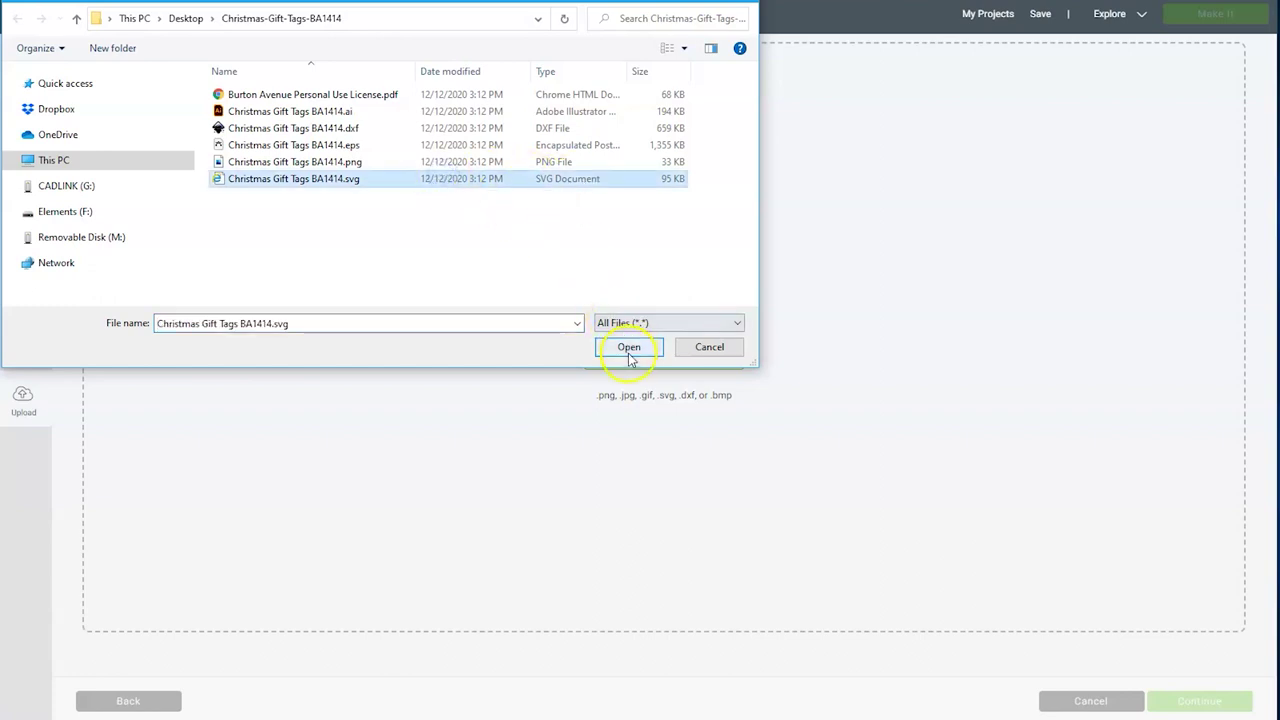
click(629, 347)
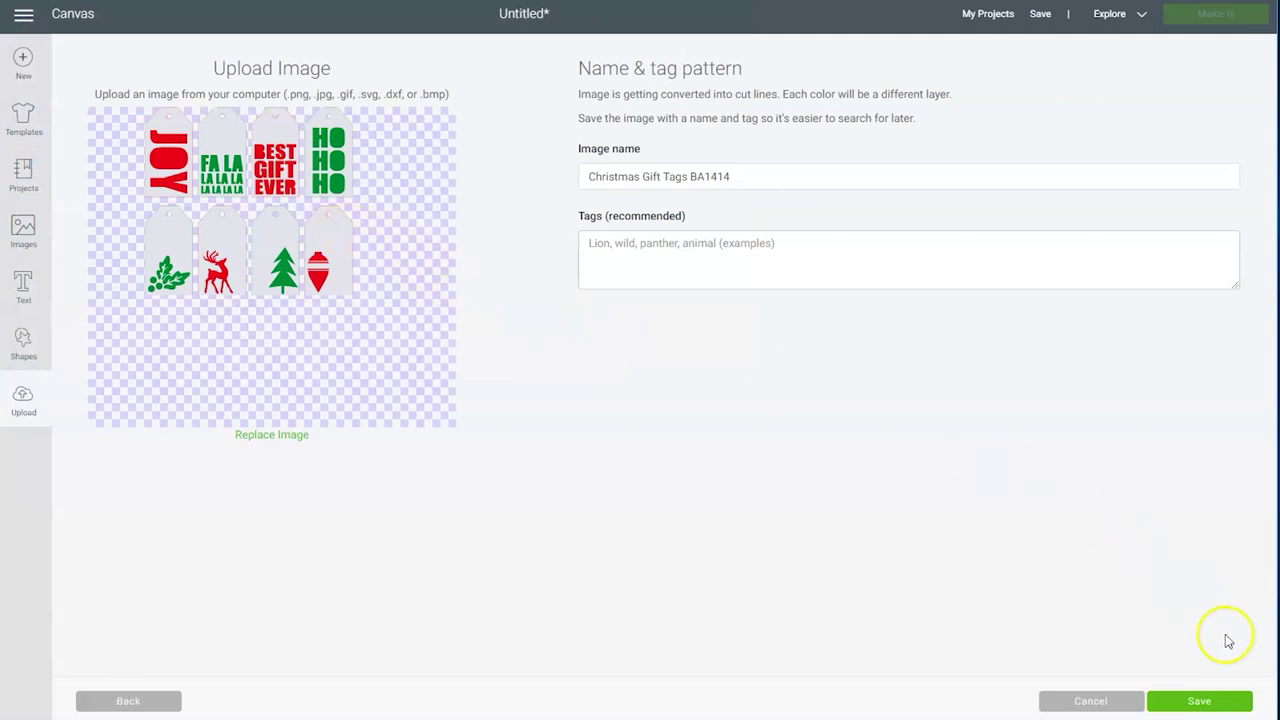
click(1199, 701)
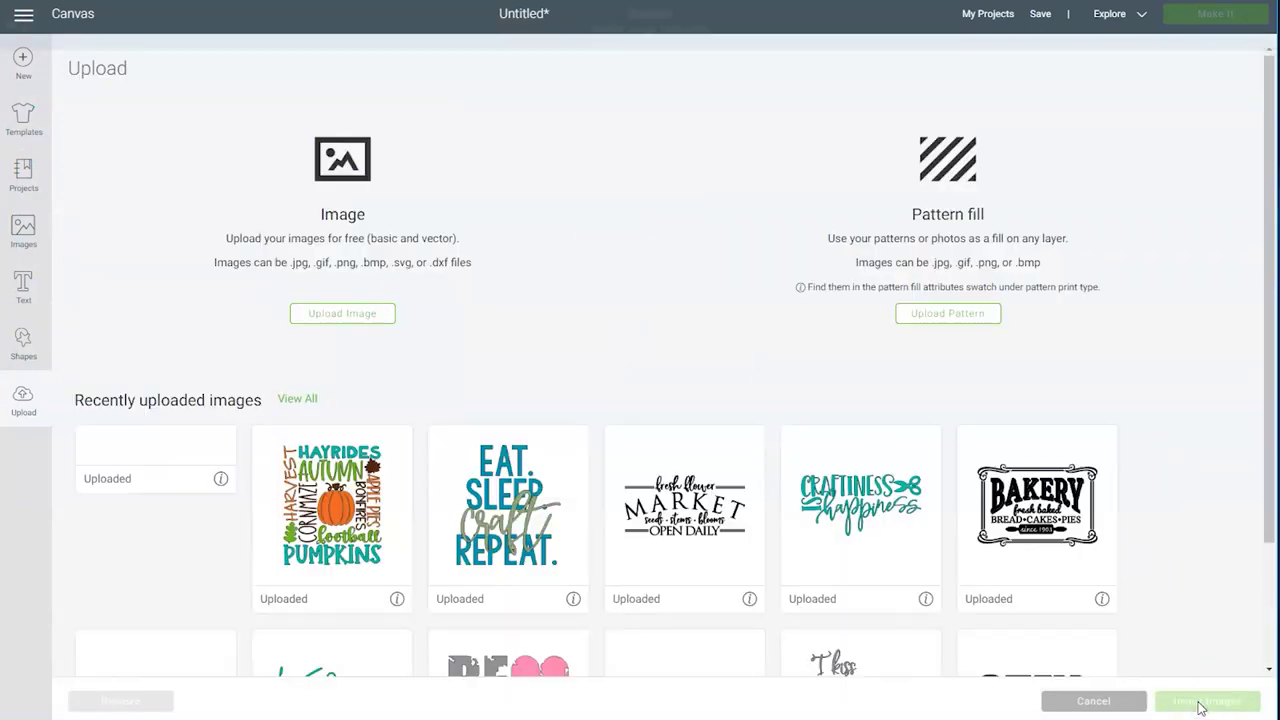
click(187, 496)
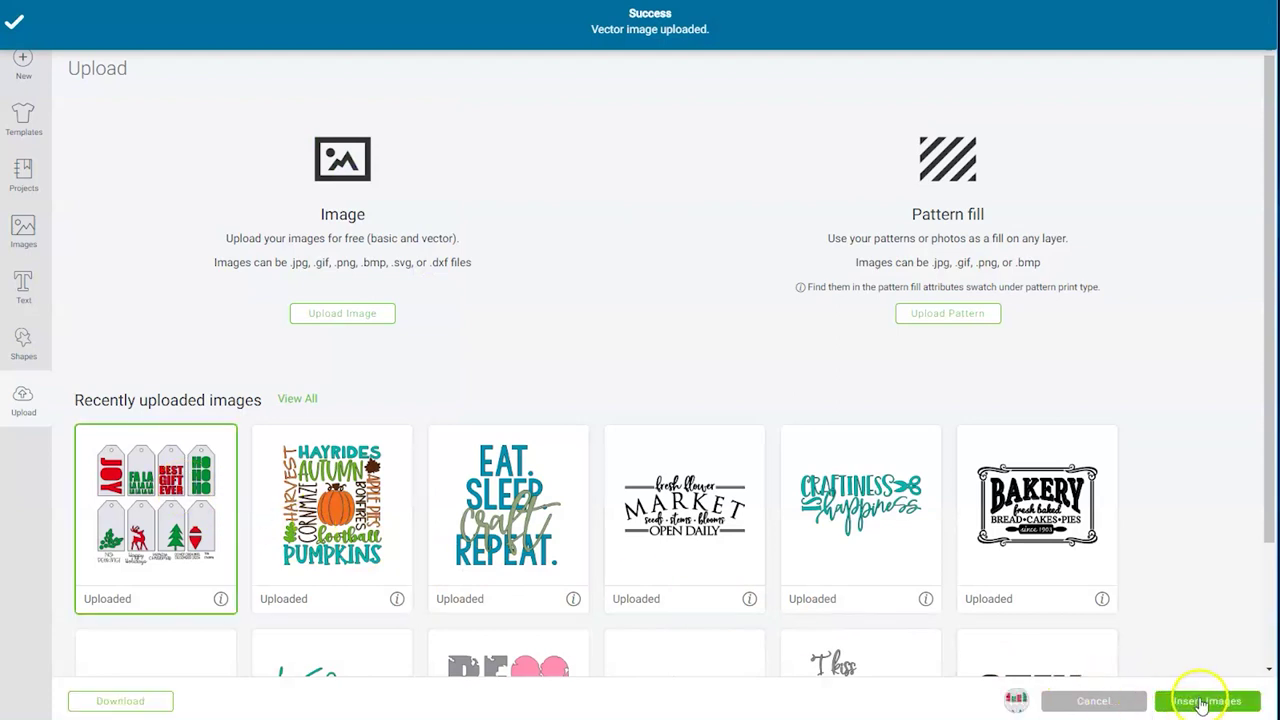
click(1203, 702)
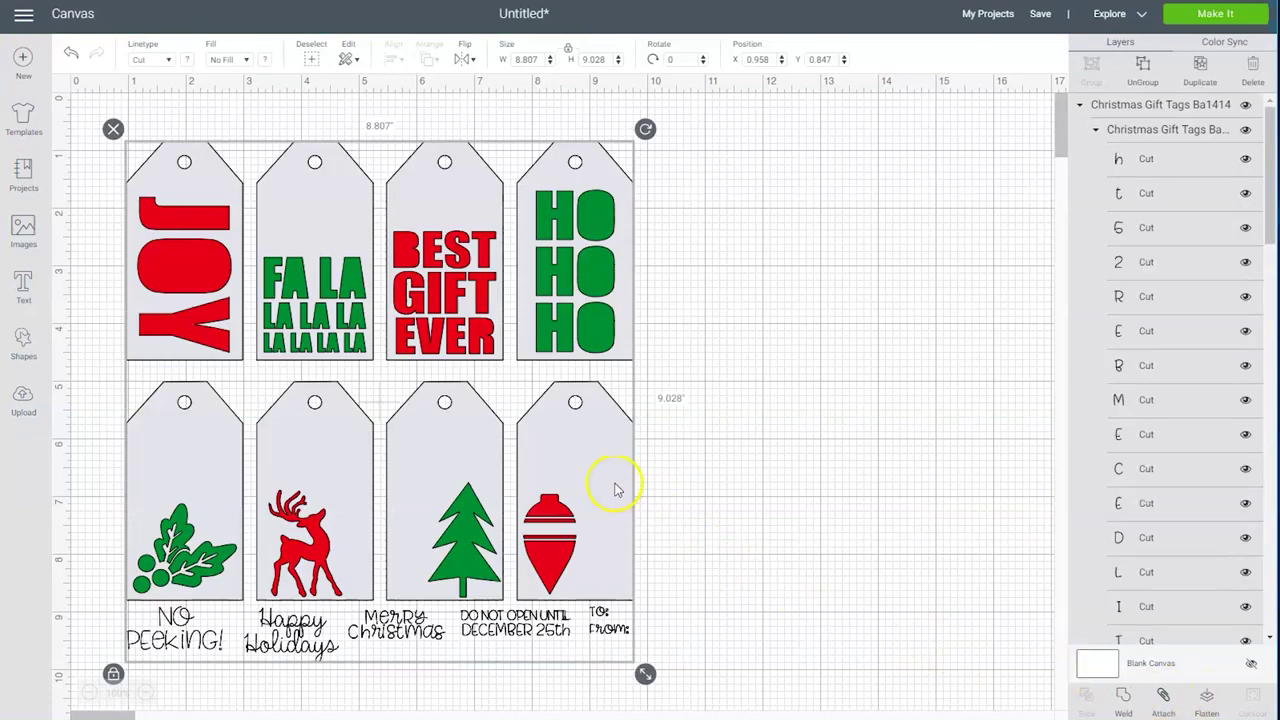
- Resize the tag design to 9.5 in wide and position it at X 0.18, Y 0.542
drag(616, 490, 575, 458)
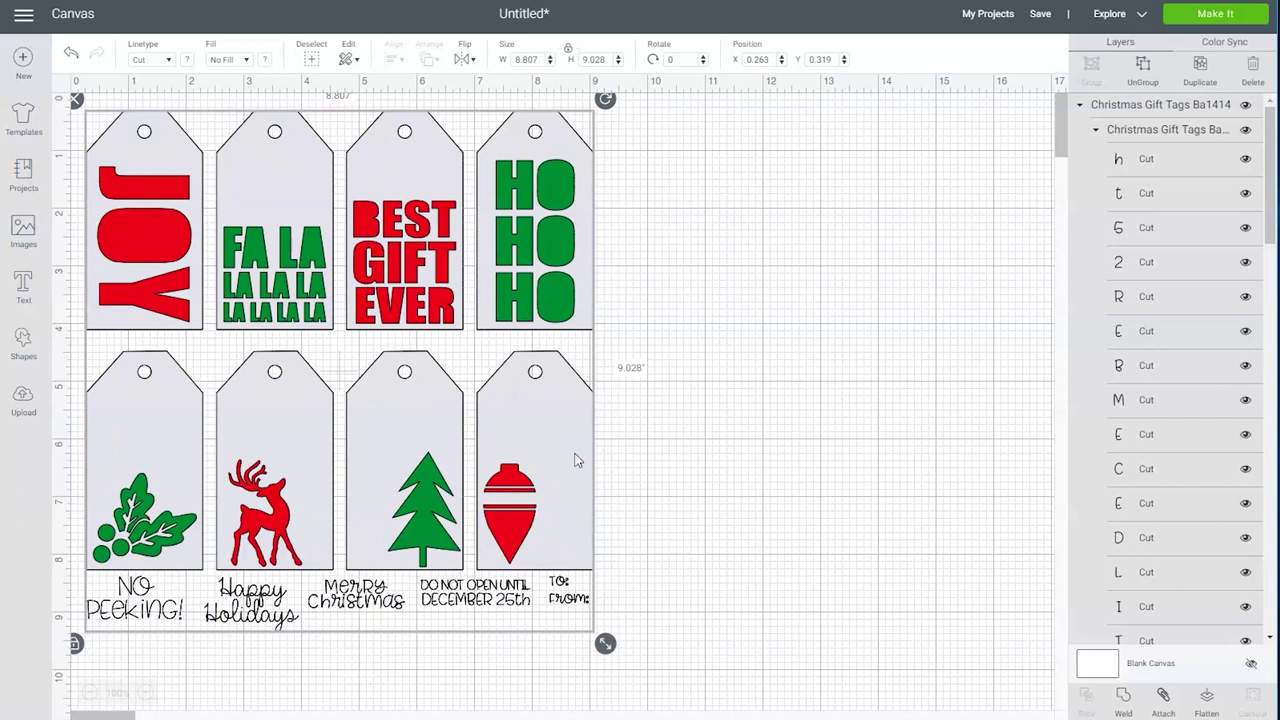
click(533, 59)
drag(533, 59, 497, 62)
key(Return)
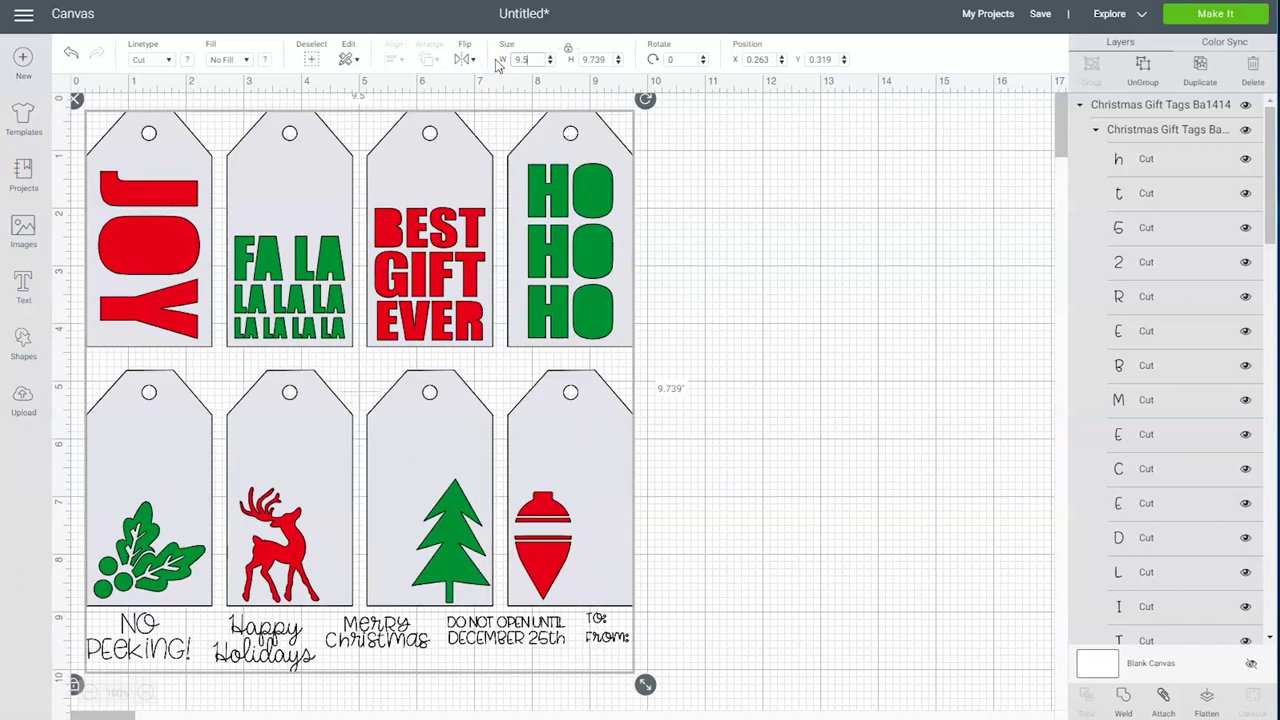
click(508, 59)
drag(423, 177, 418, 189)
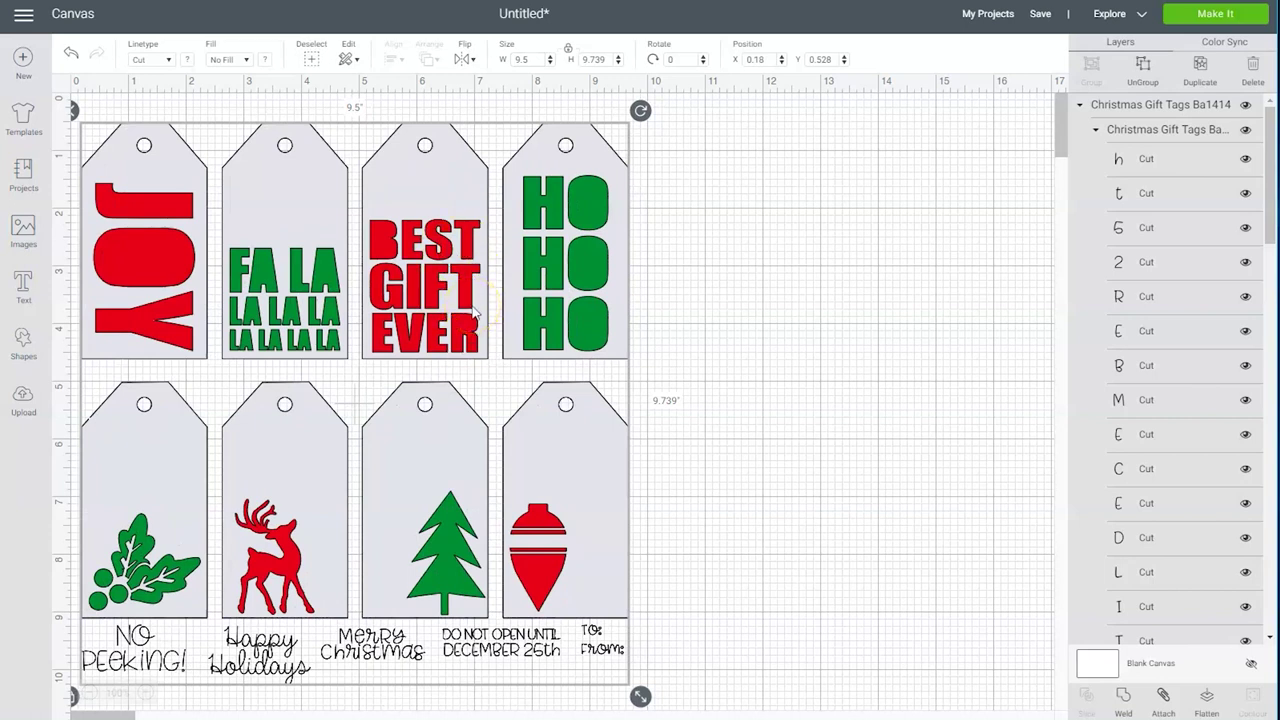
click(481, 658)
- Ungroup the design, nudge the tree and deer tags, and select the five phrases
right_click(440, 442)
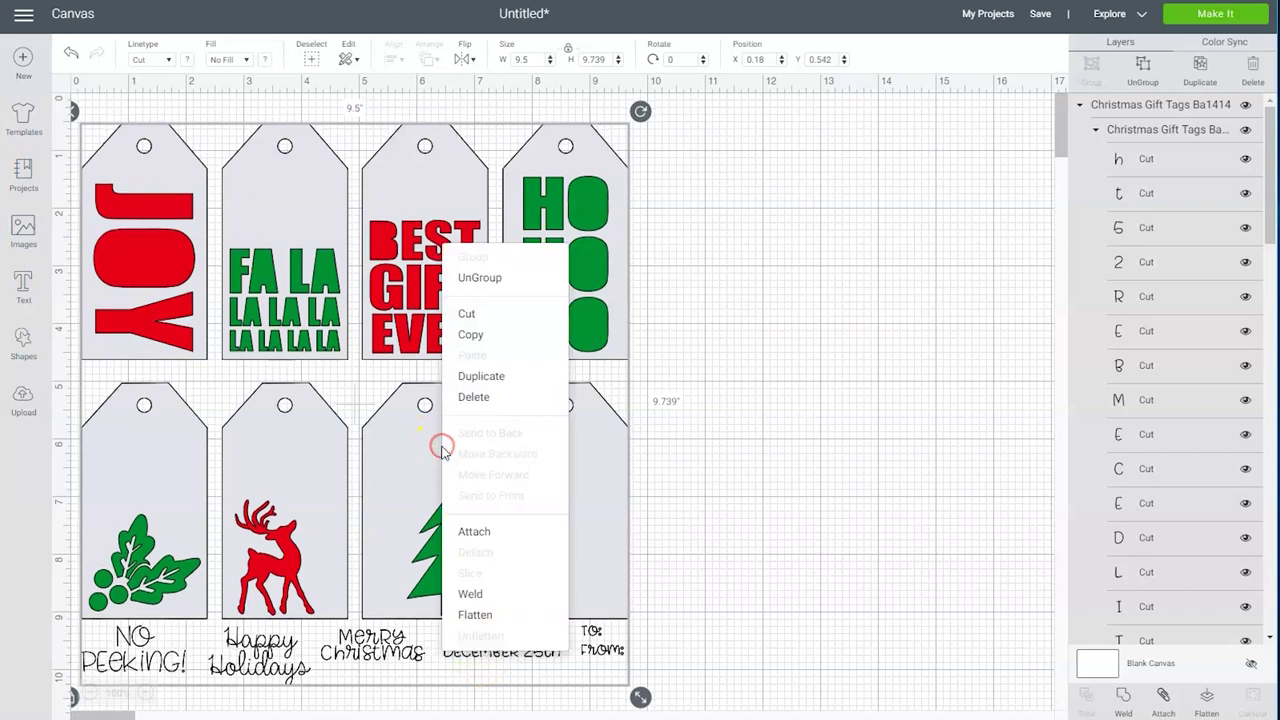
click(482, 277)
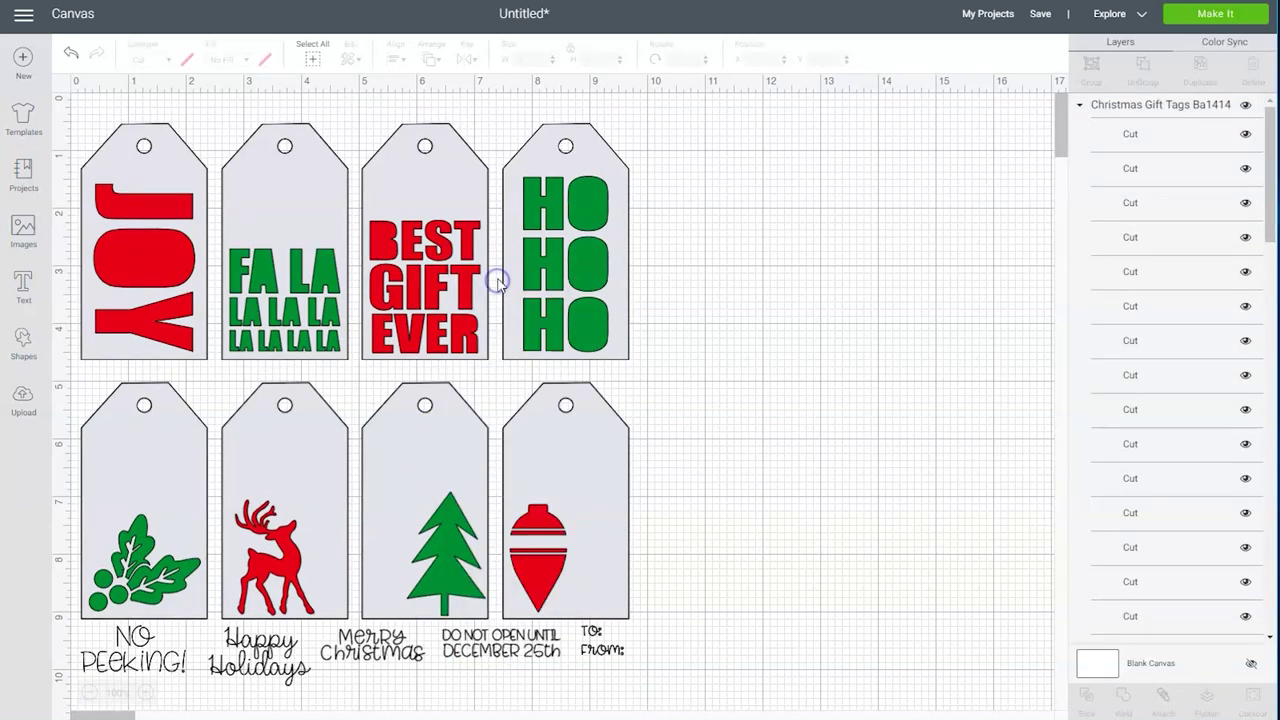
click(548, 474)
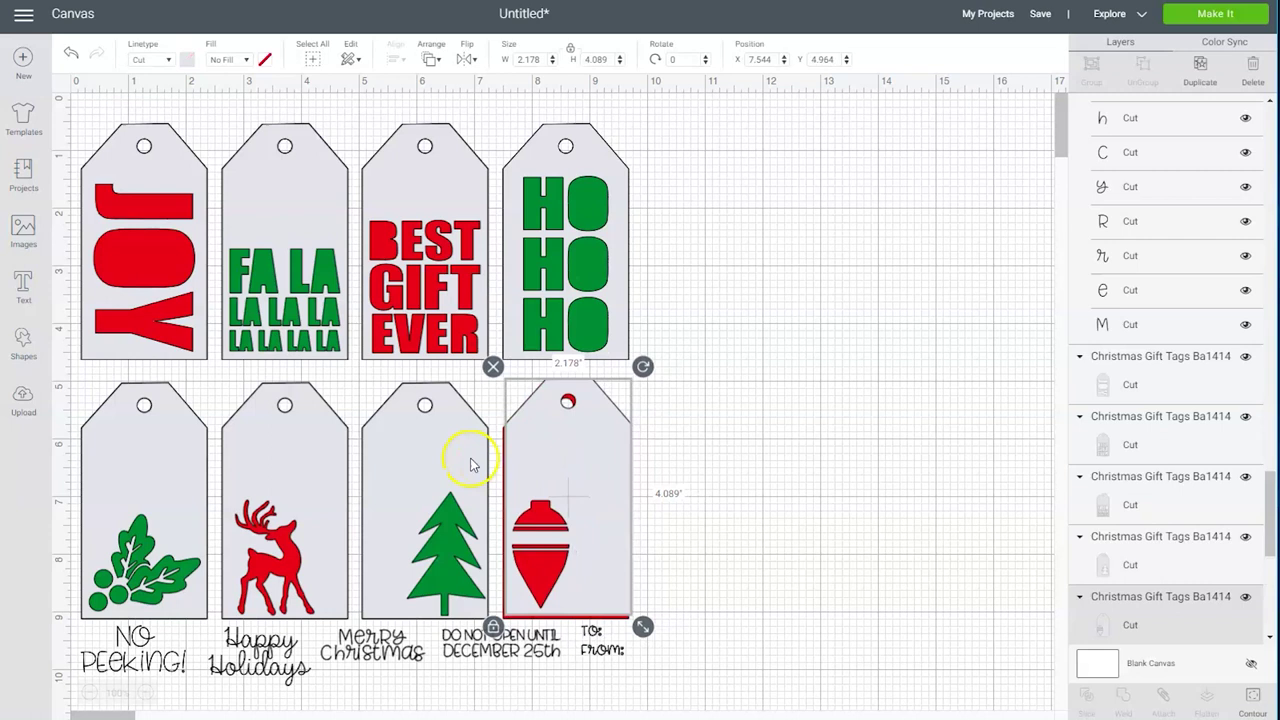
click(443, 447)
drag(443, 447, 434, 449)
drag(322, 444, 319, 440)
click(401, 463)
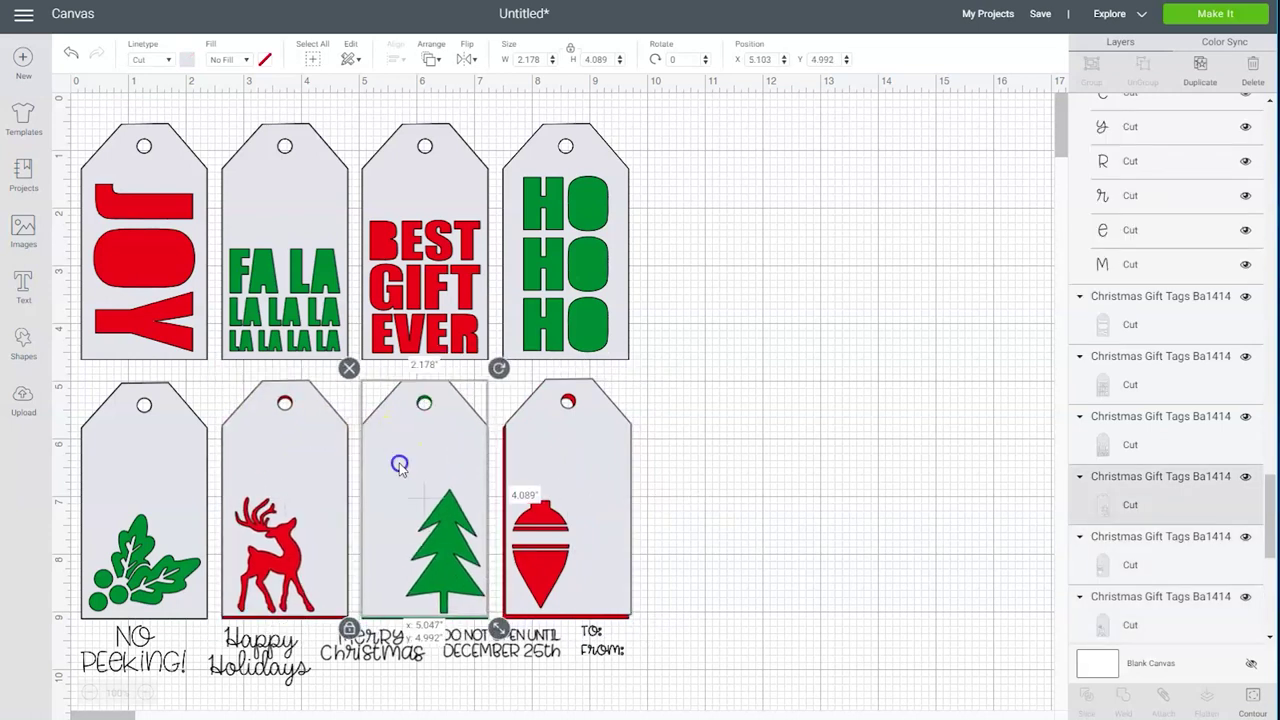
scroll(443, 600, down, 3)
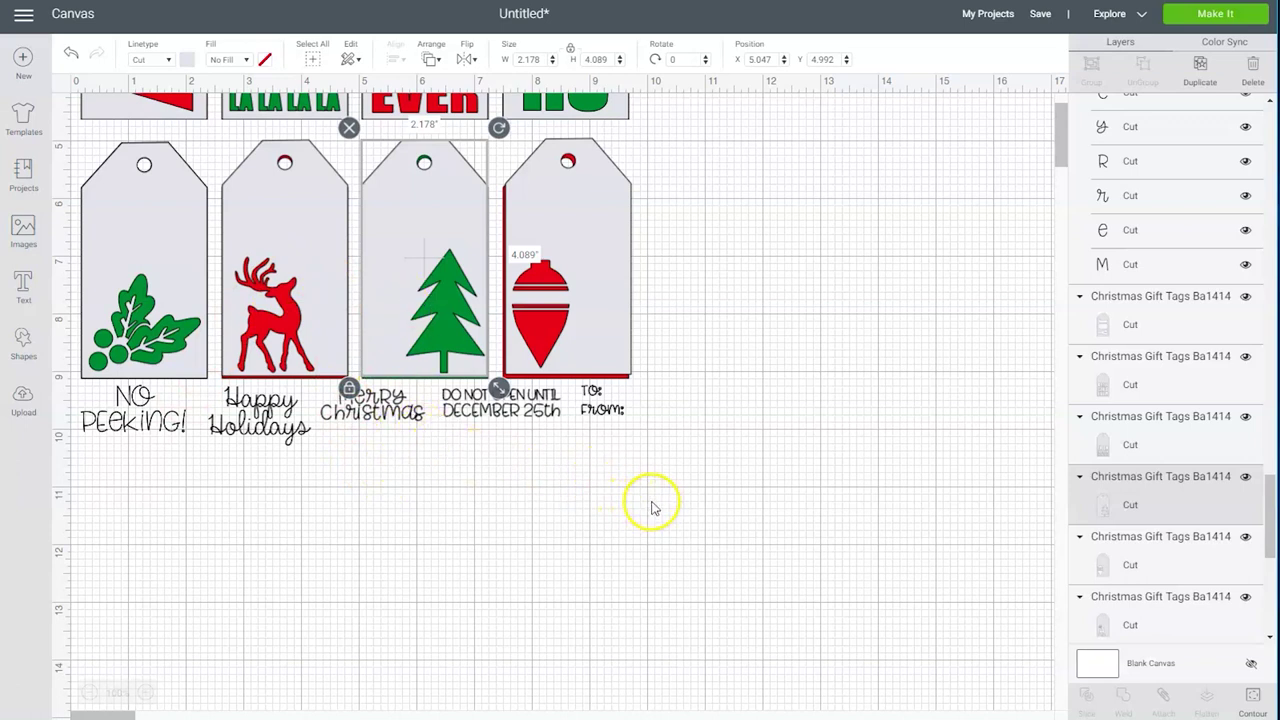
drag(651, 502, 78, 390)
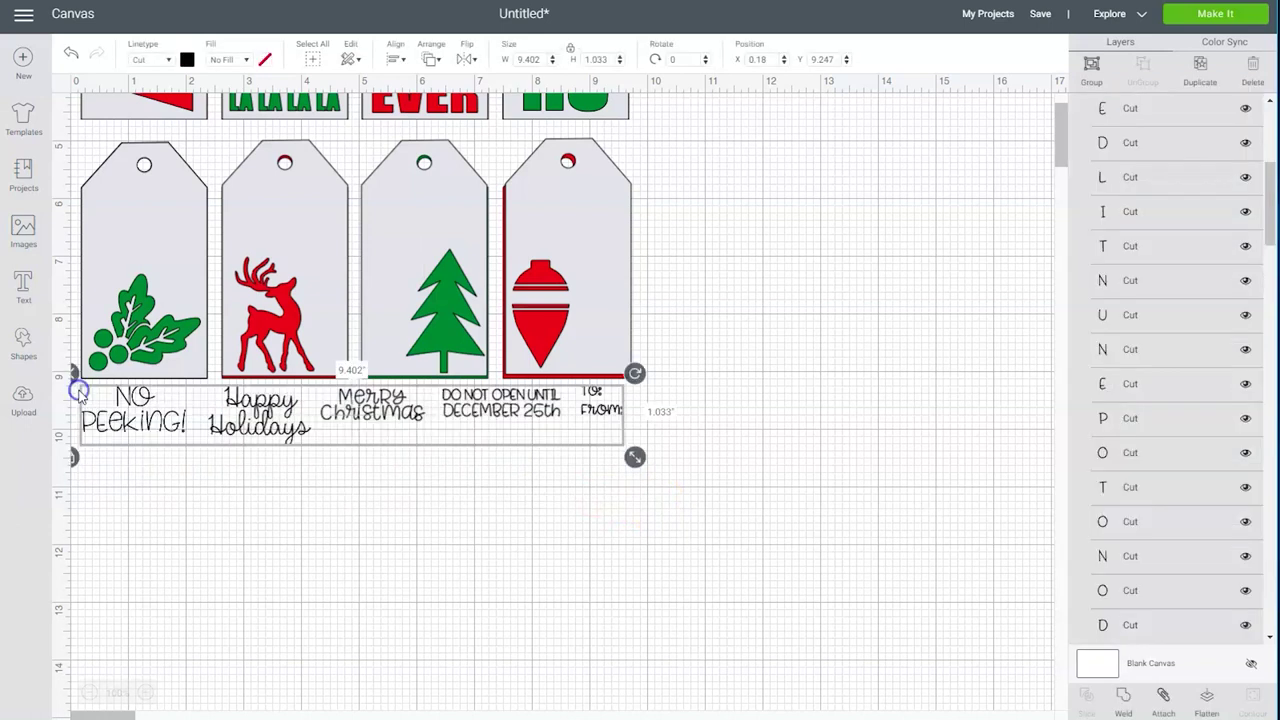
- Change the phrases' linetype to Draw with a Red pen
click(170, 63)
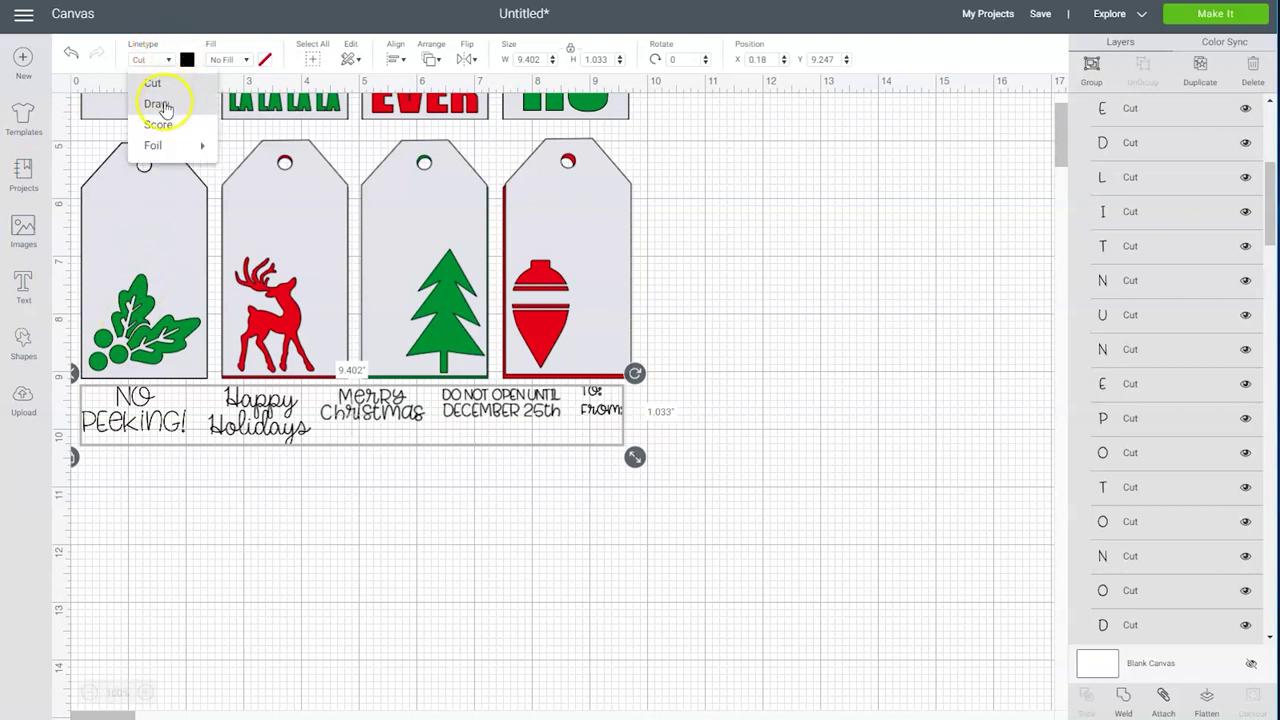
click(160, 105)
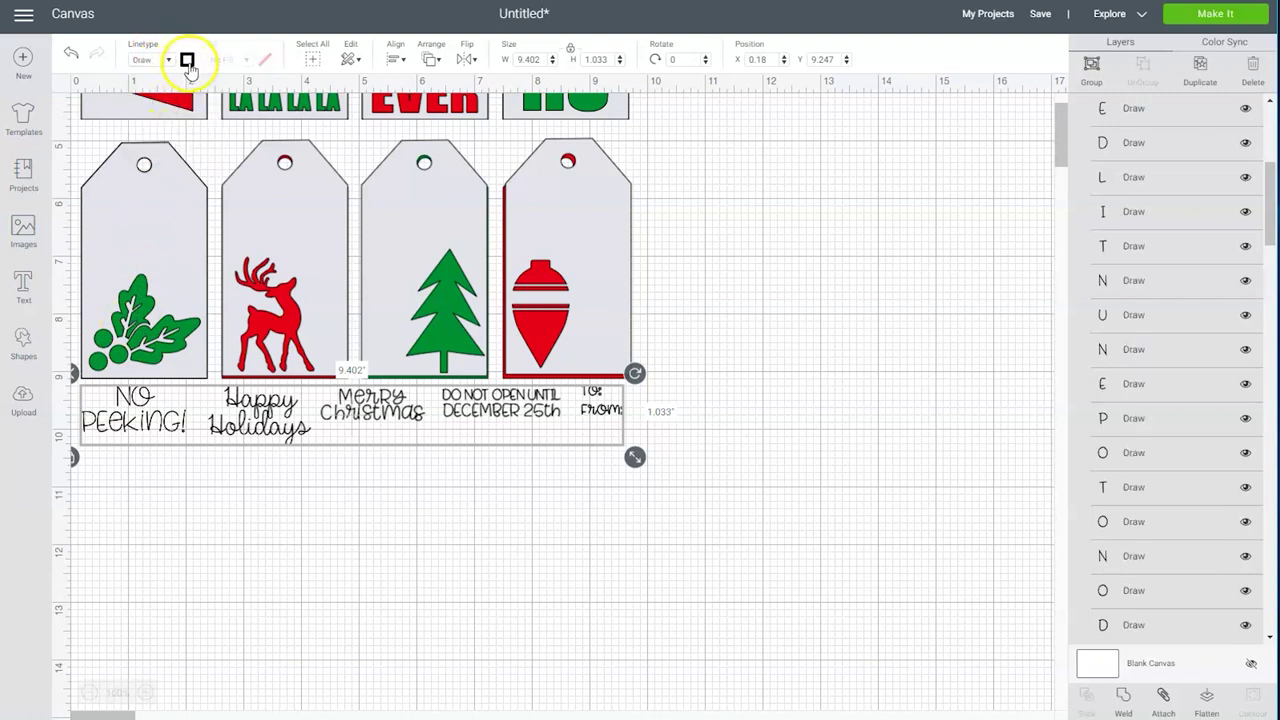
click(187, 61)
scroll(245, 175, down, 2)
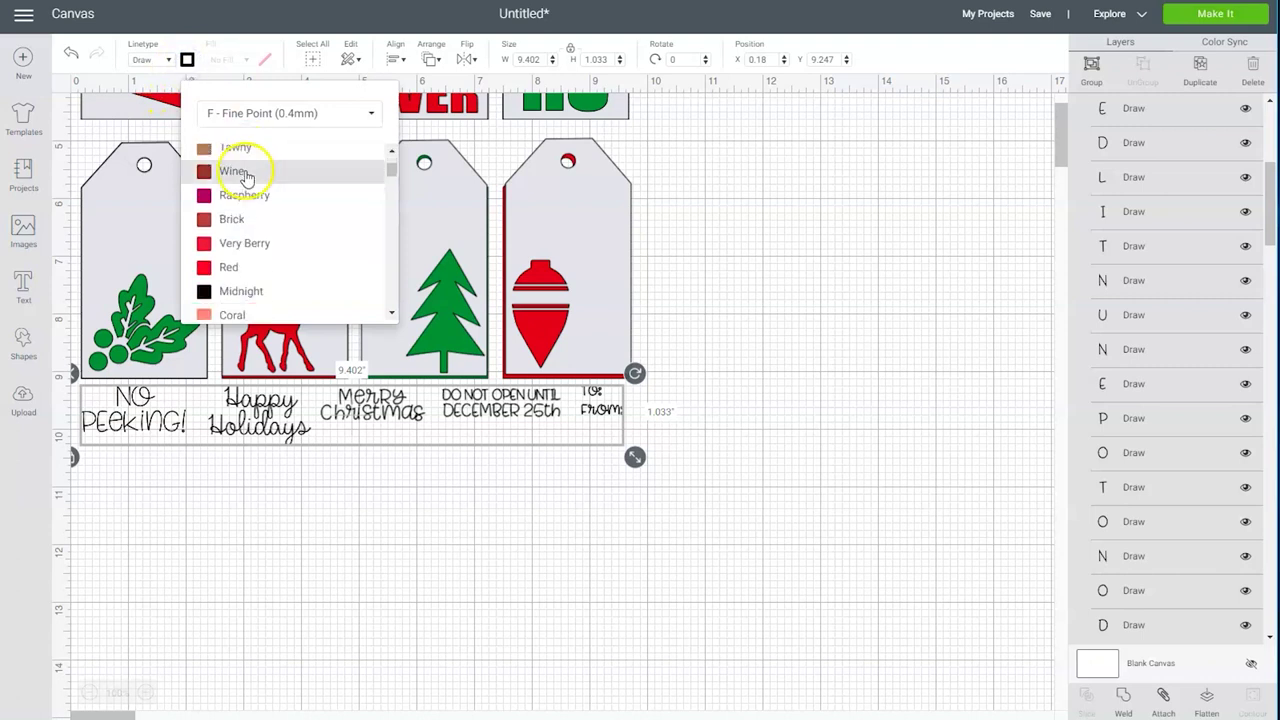
click(253, 270)
- Move the white tree tag layer aside to X 10.061, Y 5.061, exposing the green base
click(298, 500)
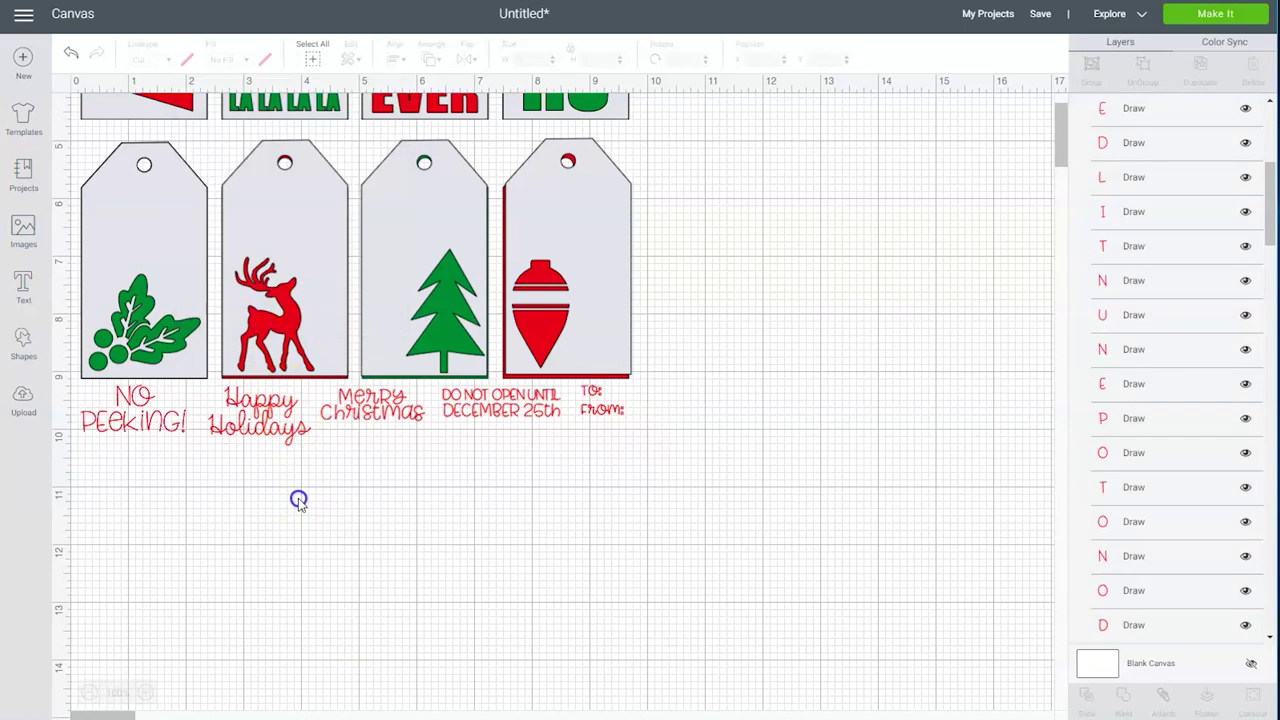
key(ctrl+z)
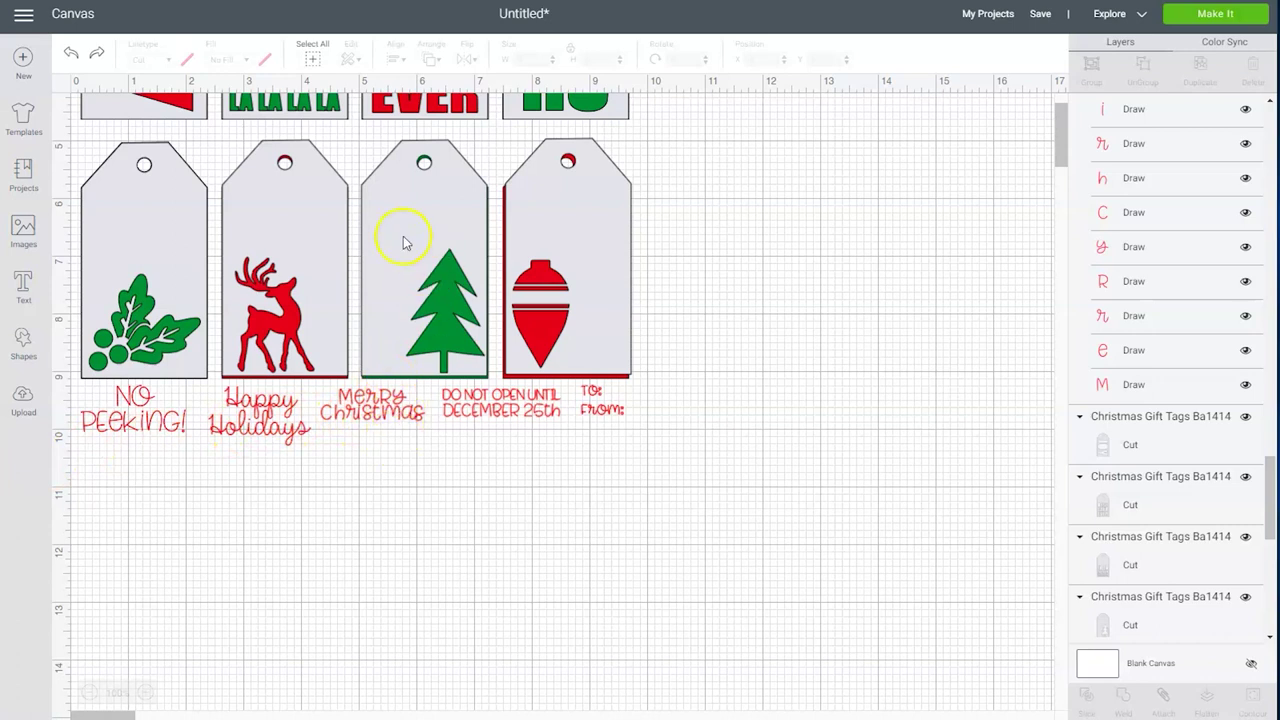
drag(408, 240, 687, 238)
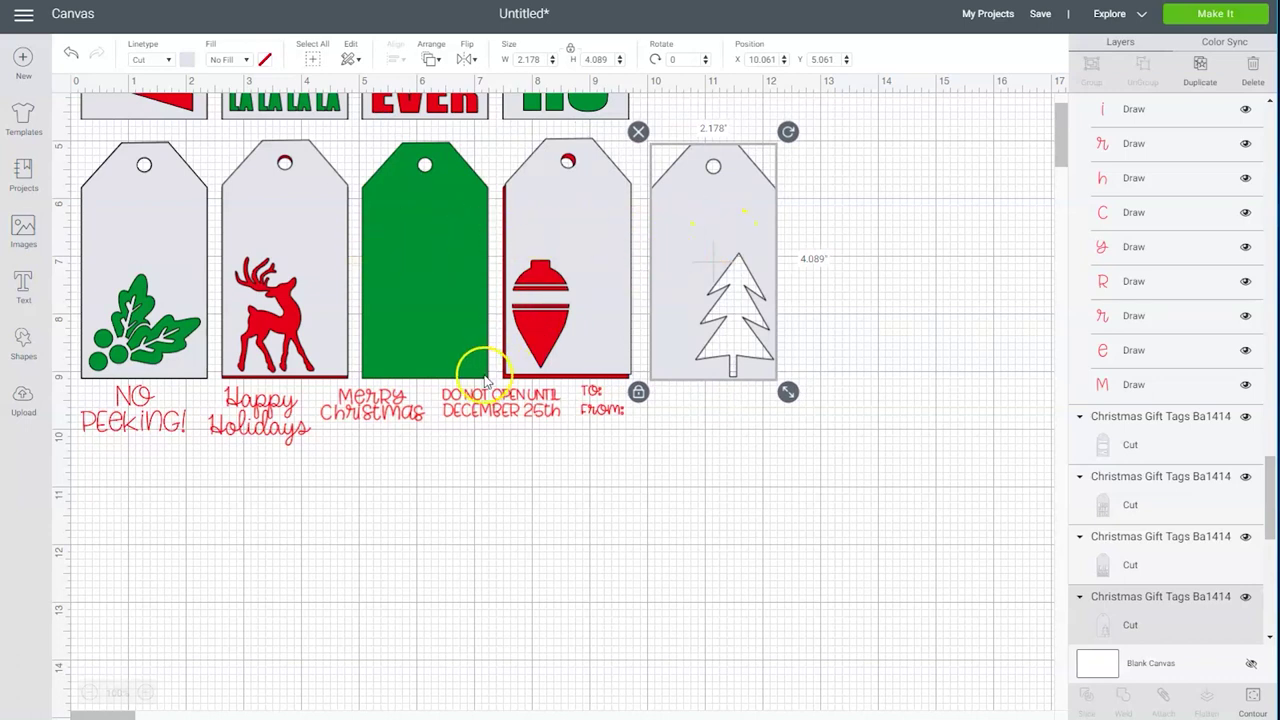
- Place 'DO NOT OPEN UNTIL DECEMBER 25th' on the tree tag, centre it horizontally, and attach
drag(485, 417, 700, 219)
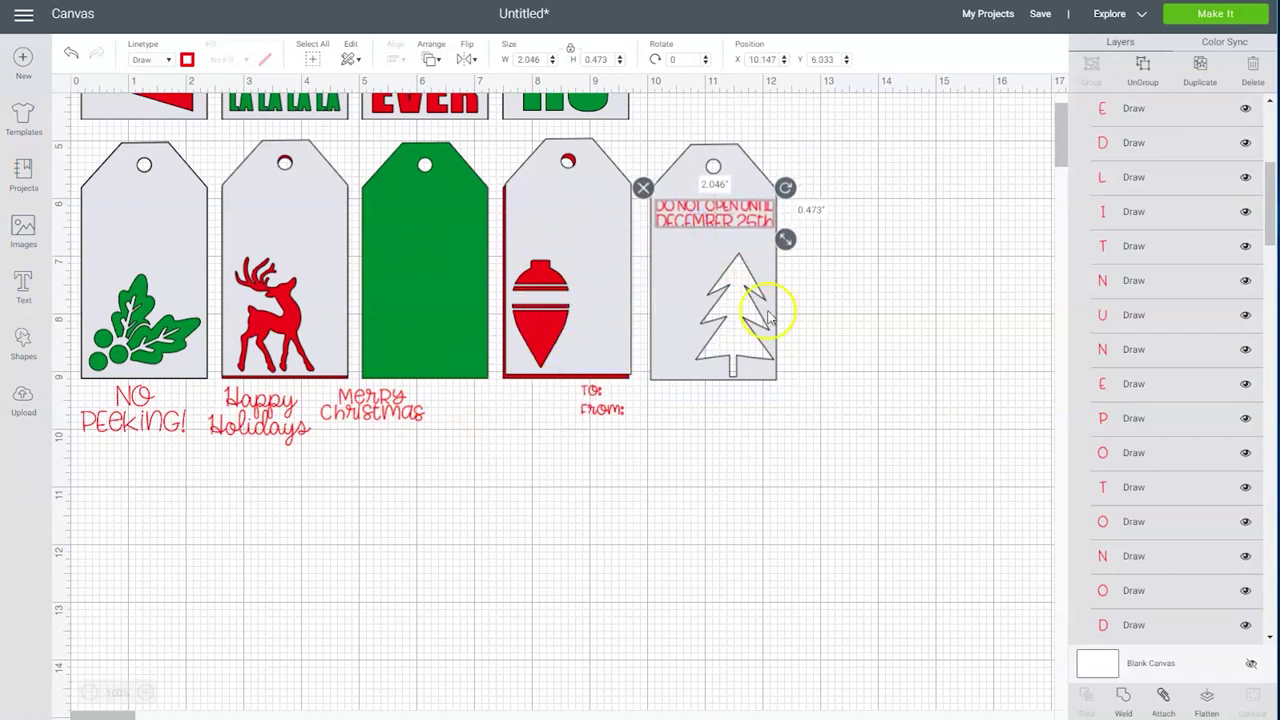
click(786, 387)
drag(793, 405, 673, 127)
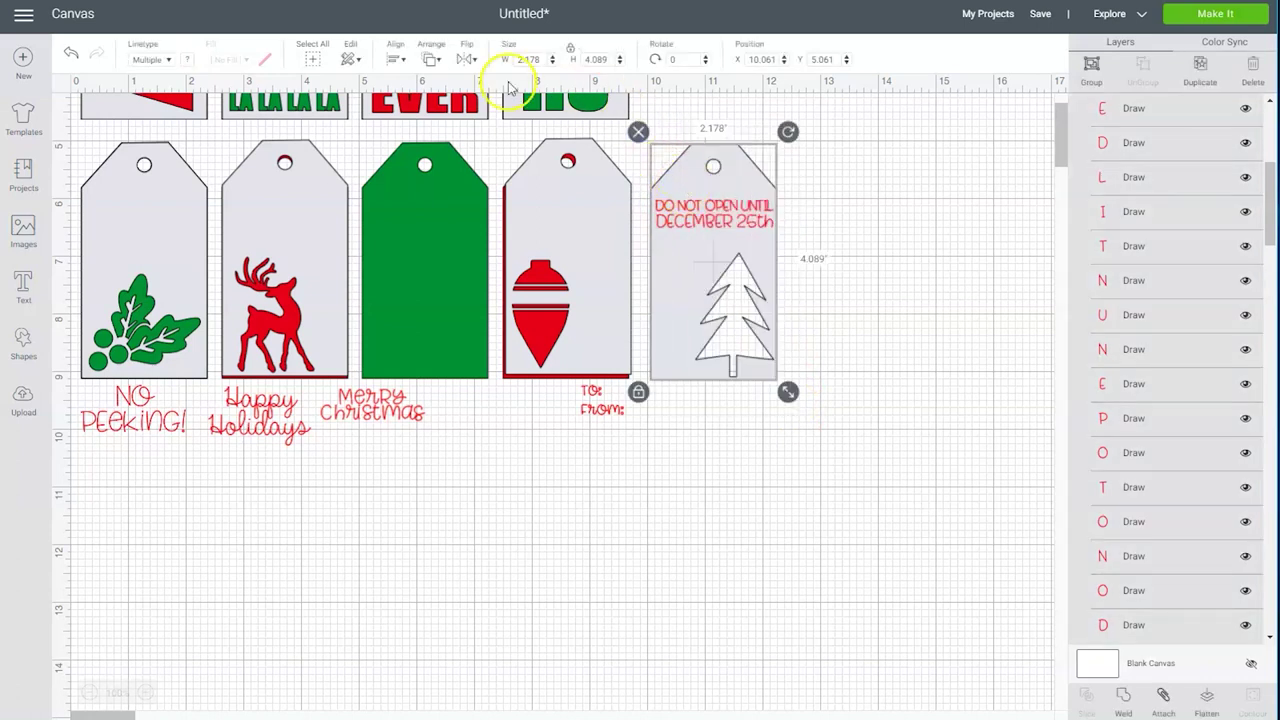
click(401, 60)
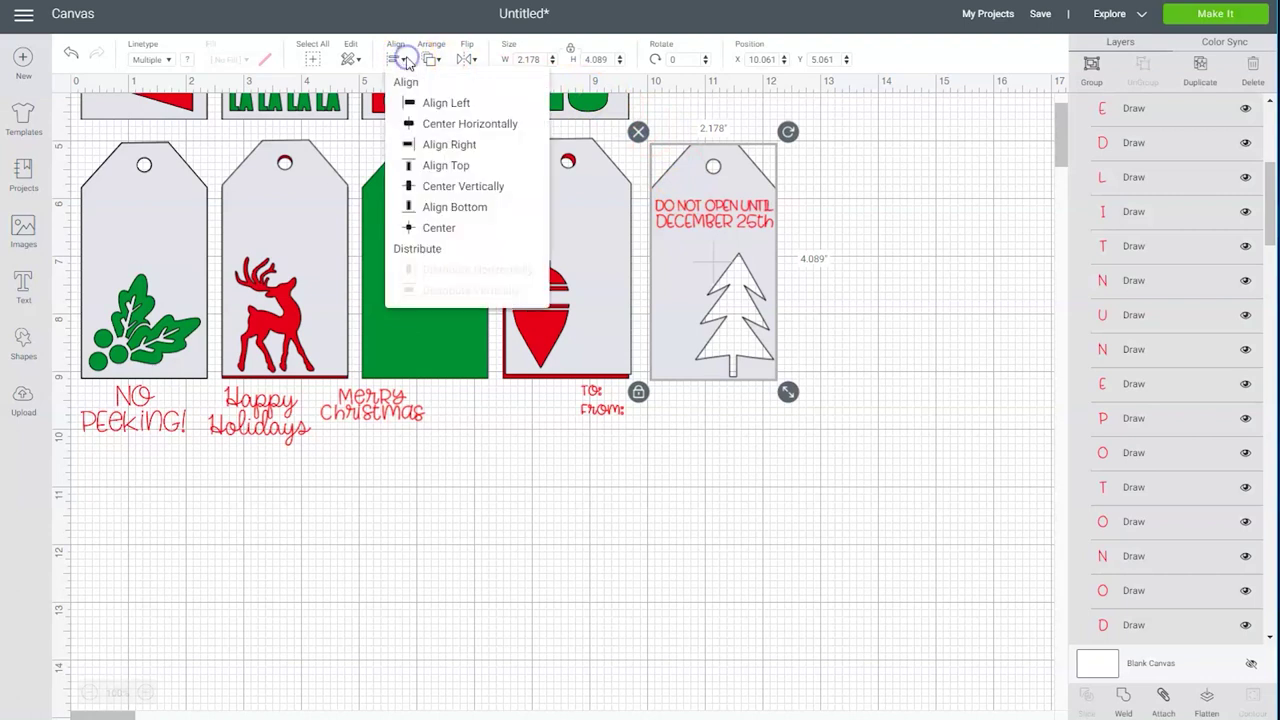
click(425, 125)
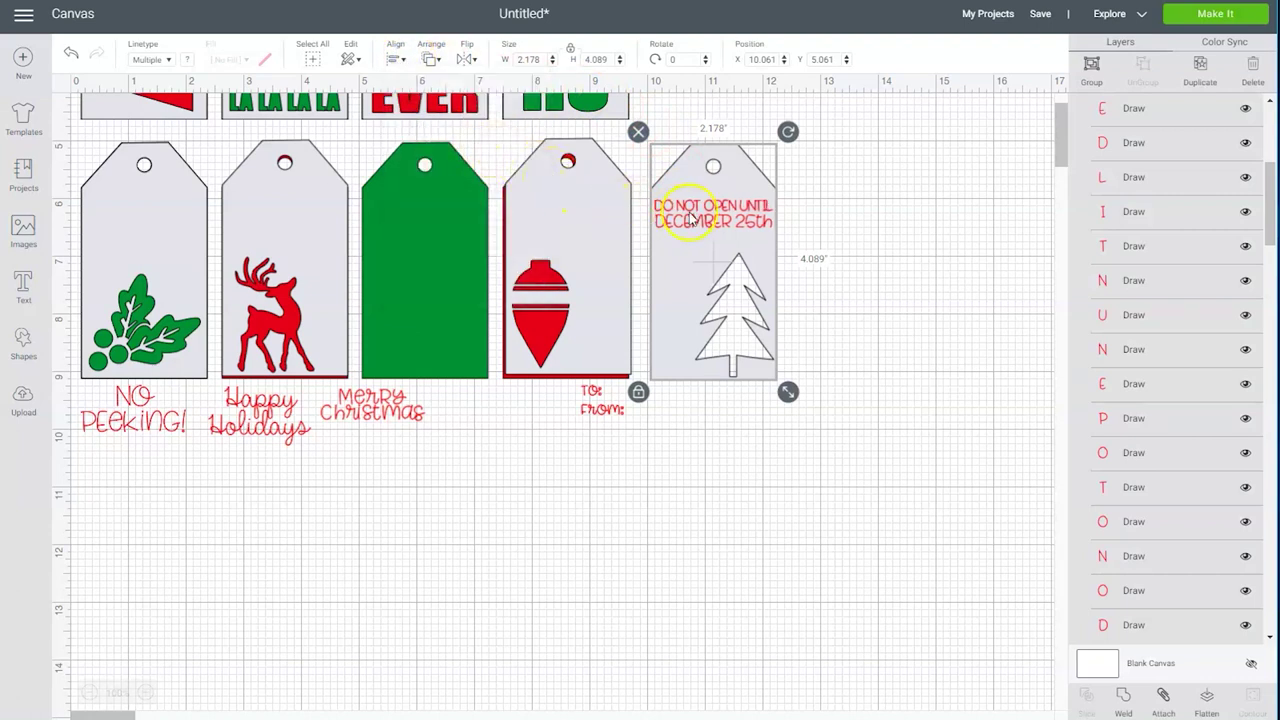
right_click(690, 218)
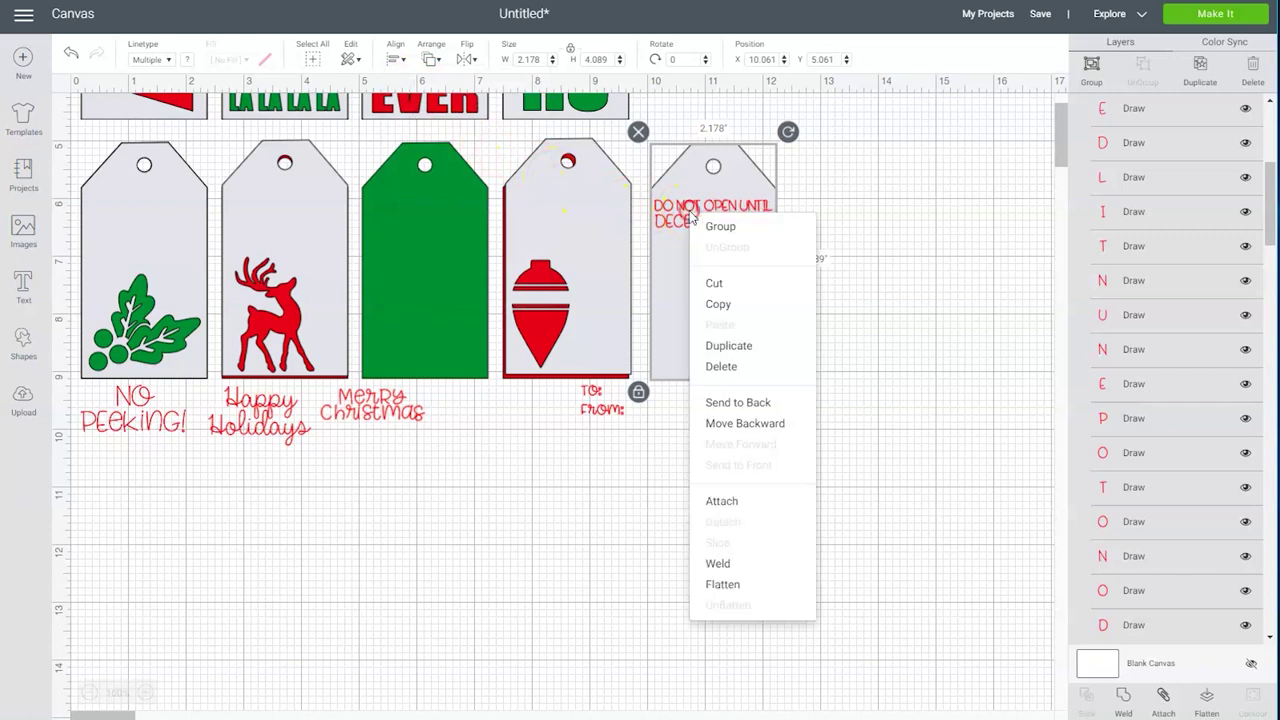
click(740, 510)
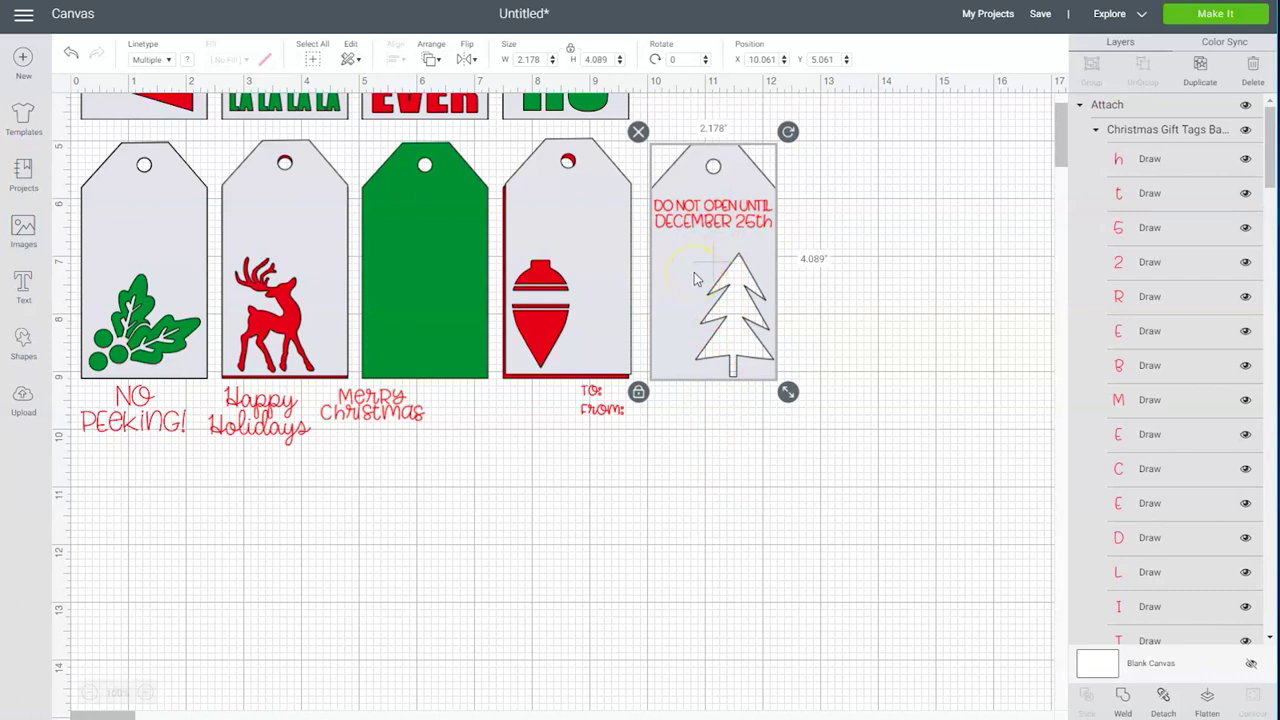
click(713, 226)
- Place To/From on the FA LA tag and attach NO PEEKING! to the ornament tag
drag(285, 112, 846, 380)
drag(600, 400, 822, 217)
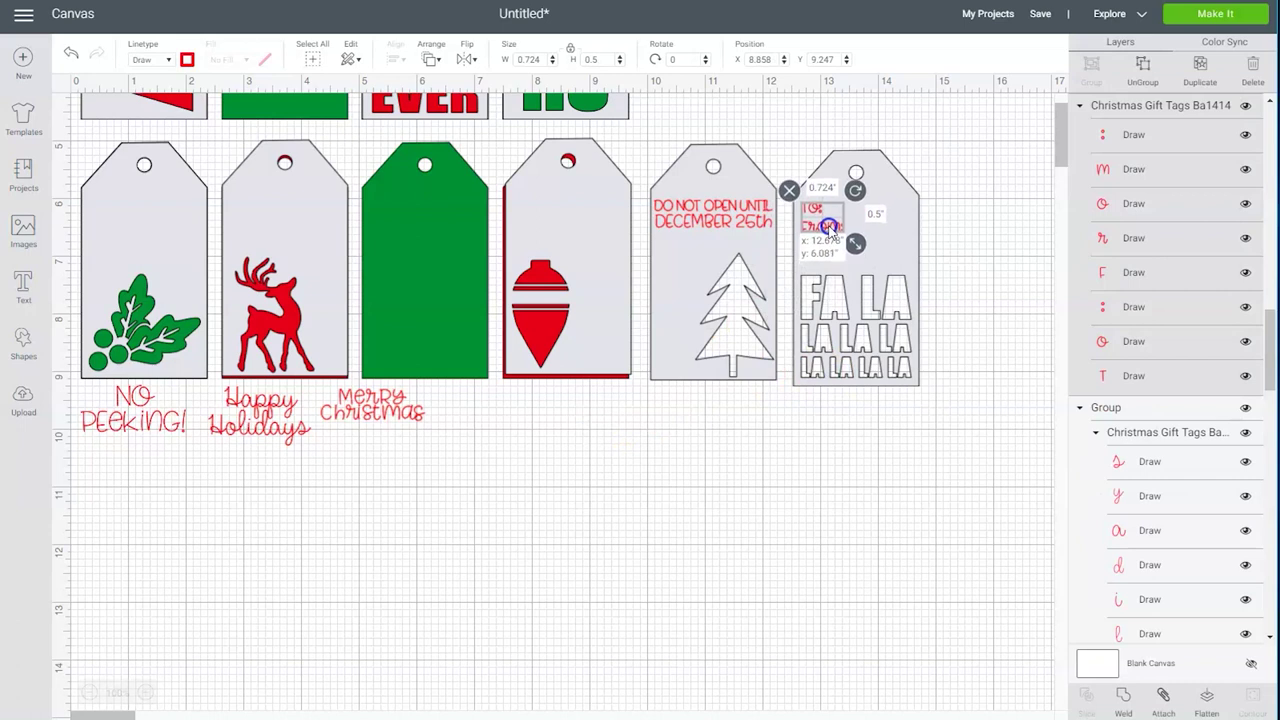
drag(586, 246, 1005, 254)
drag(134, 410, 986, 229)
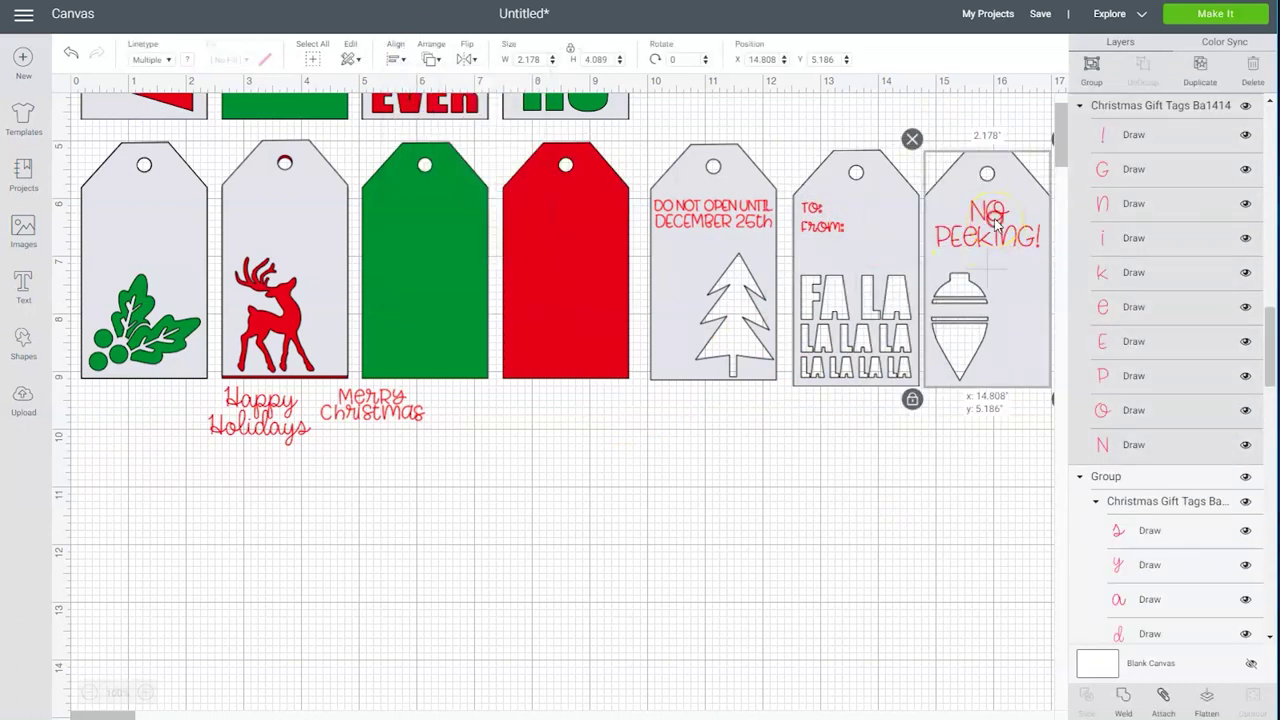
click(1163, 700)
- Delete the leftover Happy Holidays and Merry Christmas phrases
click(313, 494)
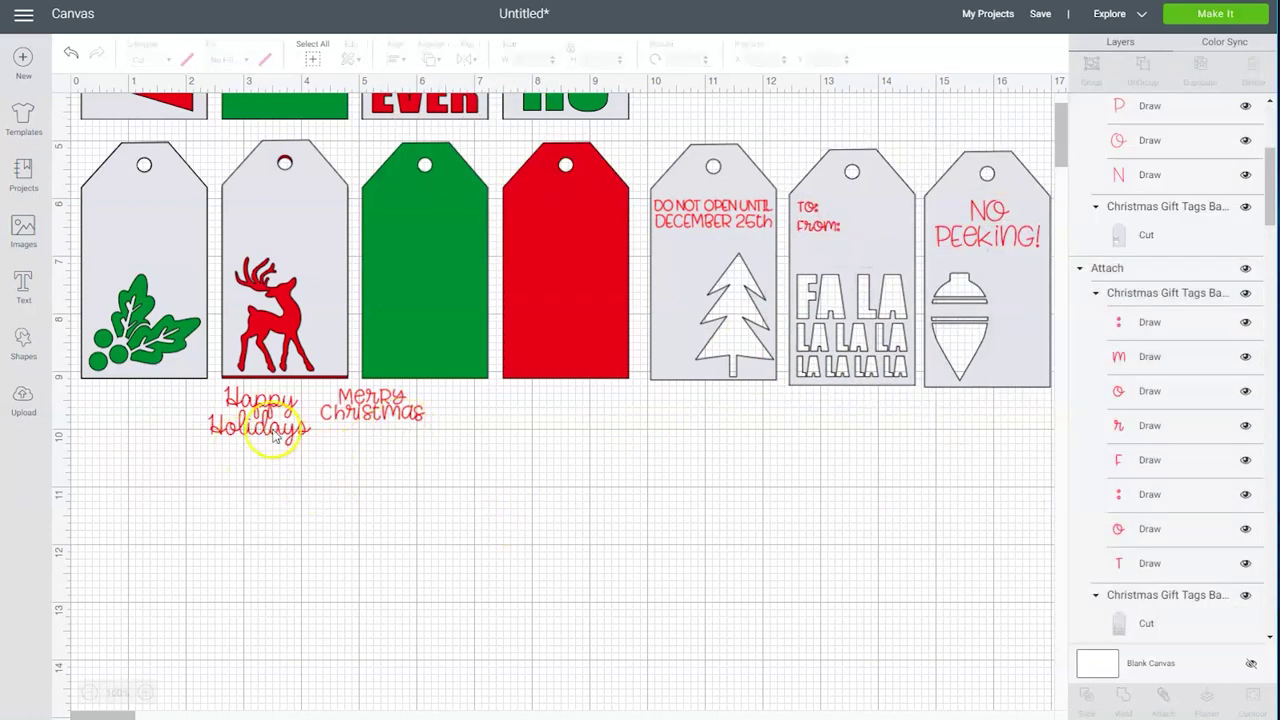
drag(456, 488, 185, 405)
key(Delete)
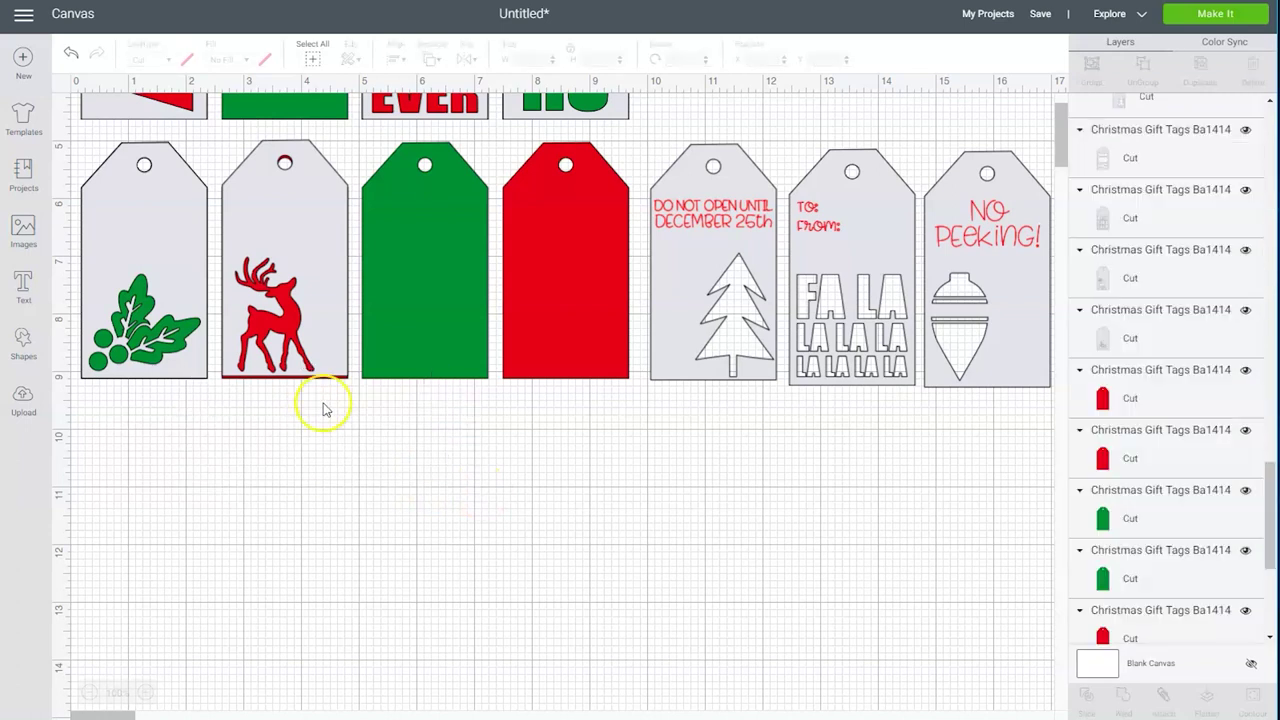
scroll(660, 500, up, 3)
scroll(666, 504, up, 2)
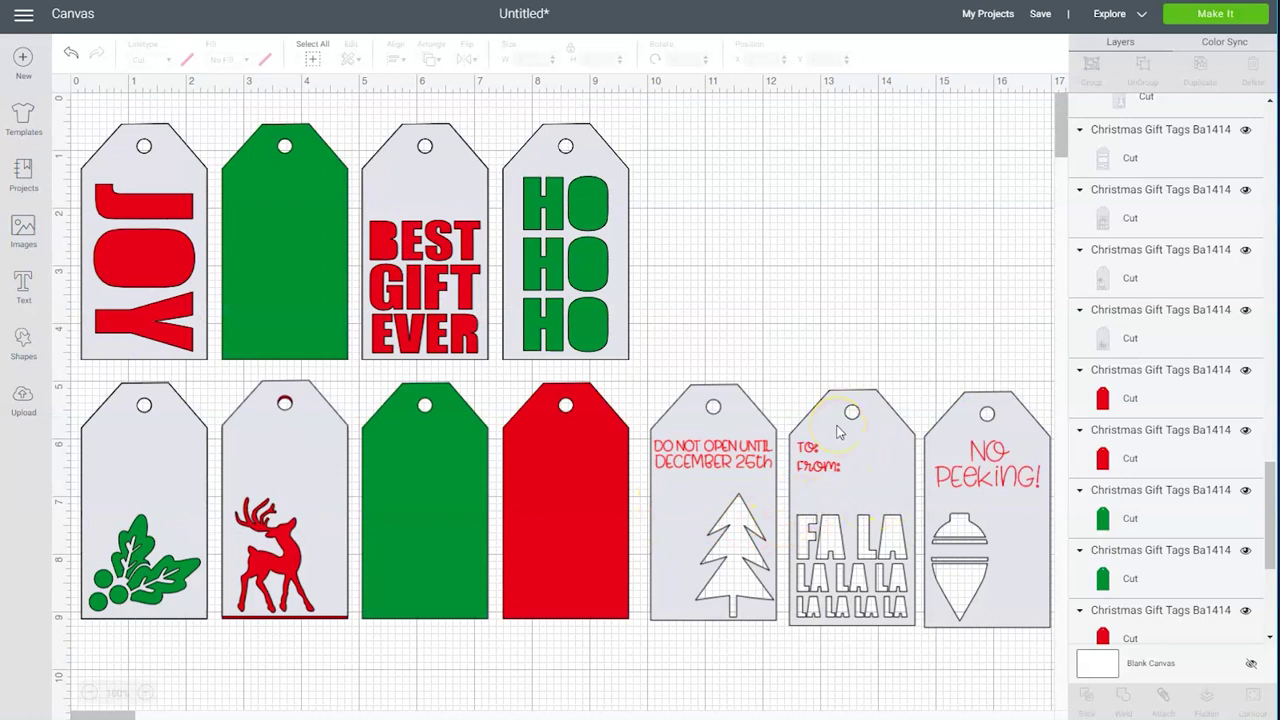
- Preview the red-tag and green-tag mats in Make It, ending on mat 1 with the pen phrases
click(1201, 22)
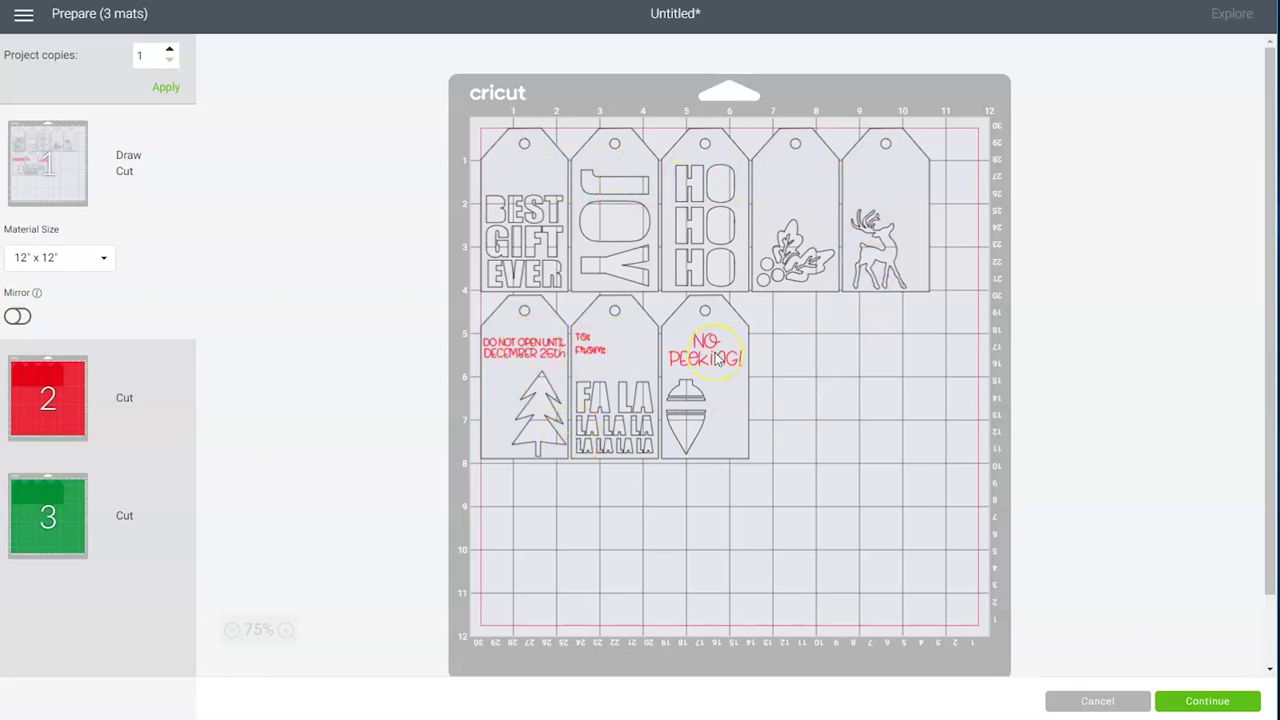
click(58, 395)
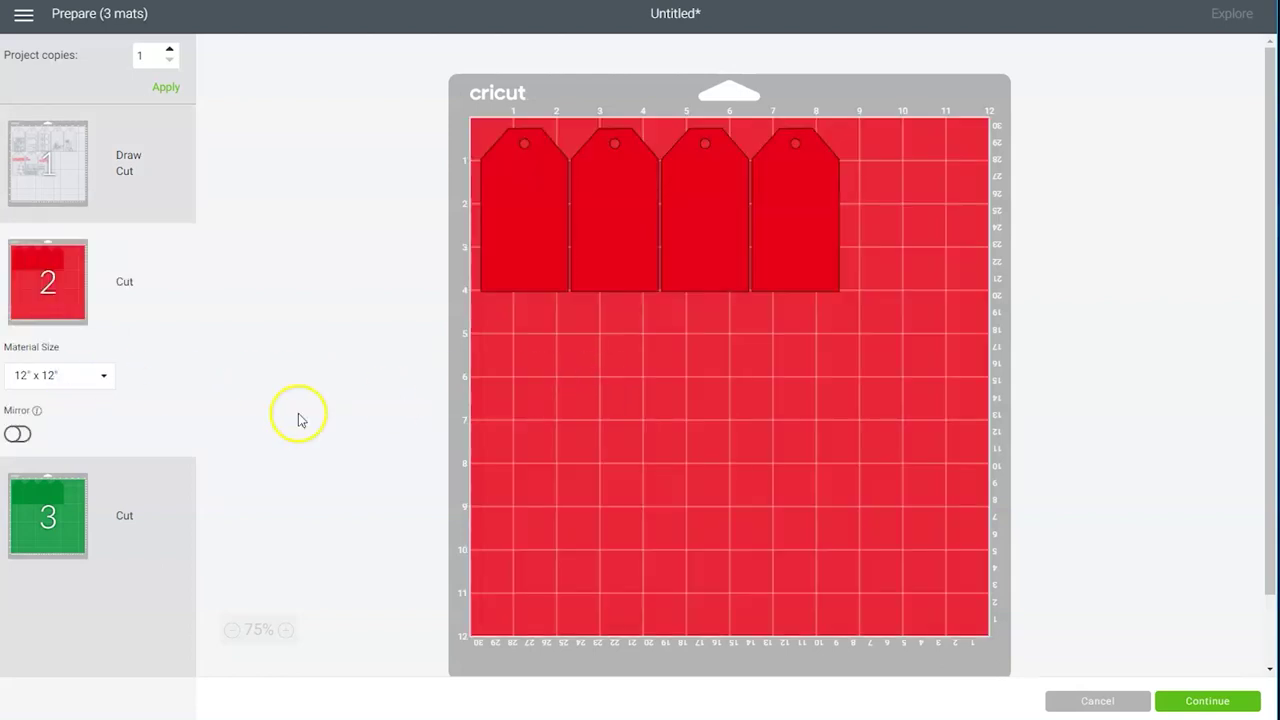
click(40, 520)
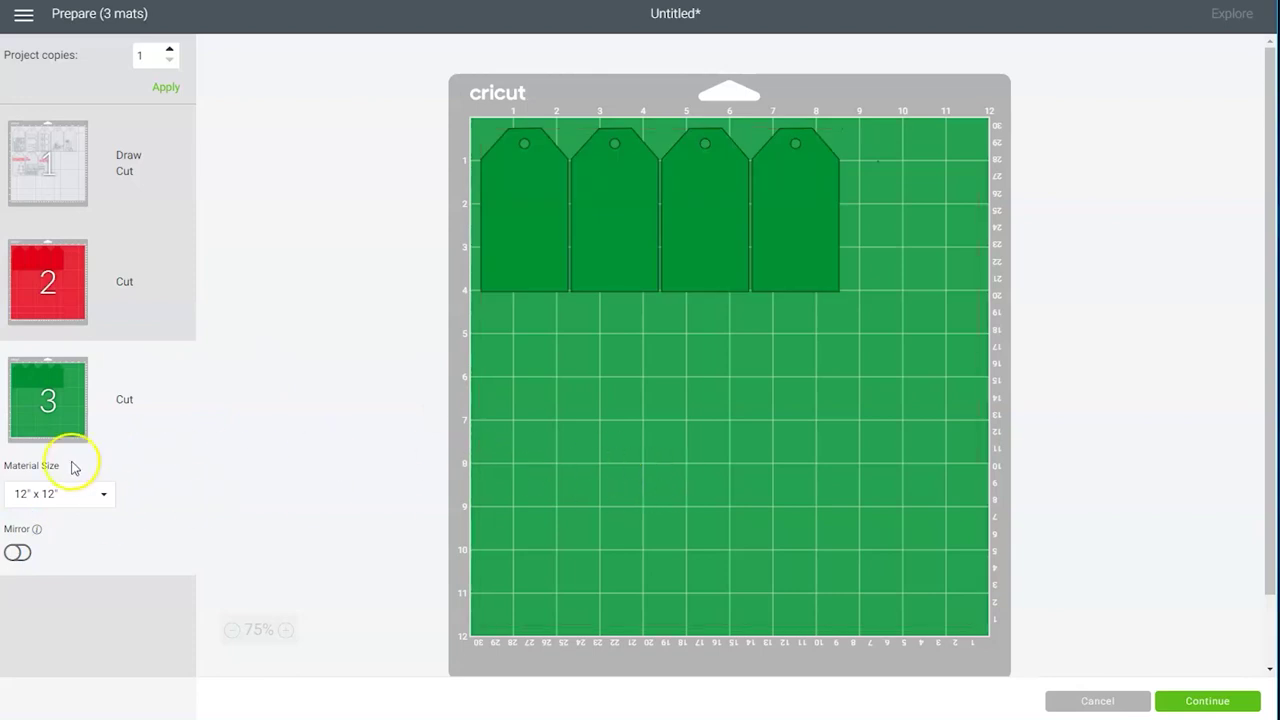
click(49, 162)
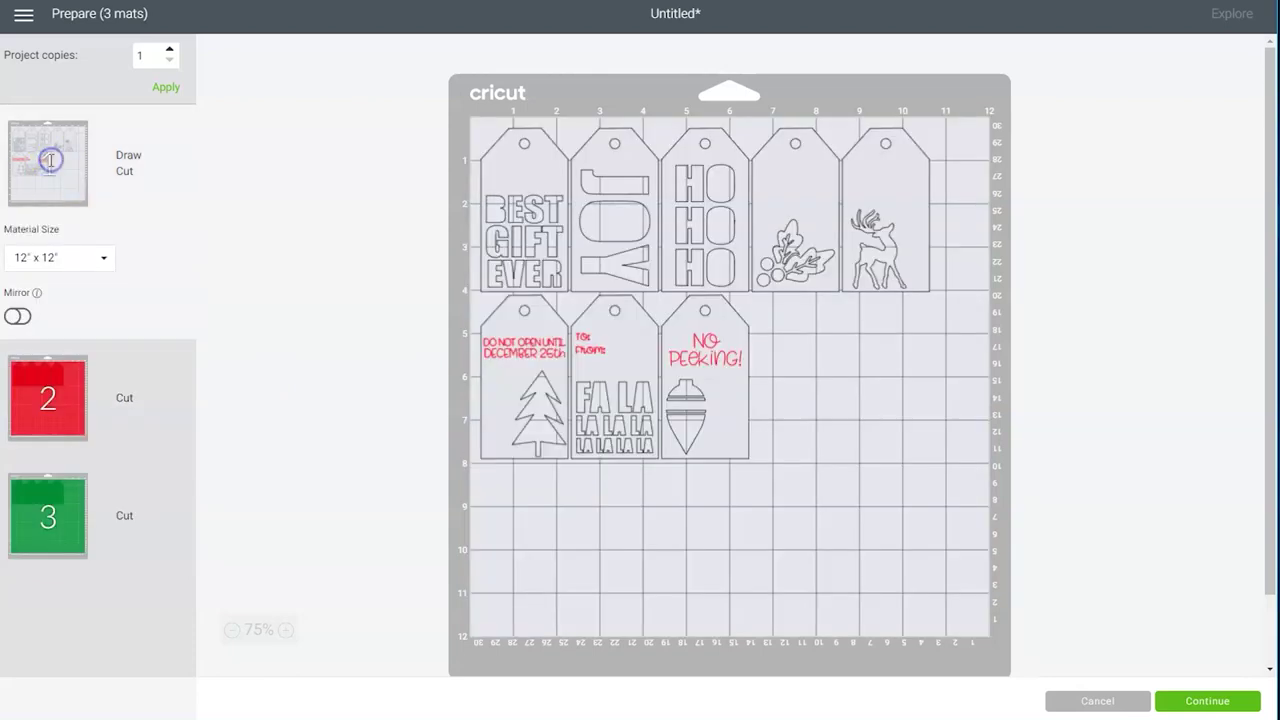
click(775, 383)
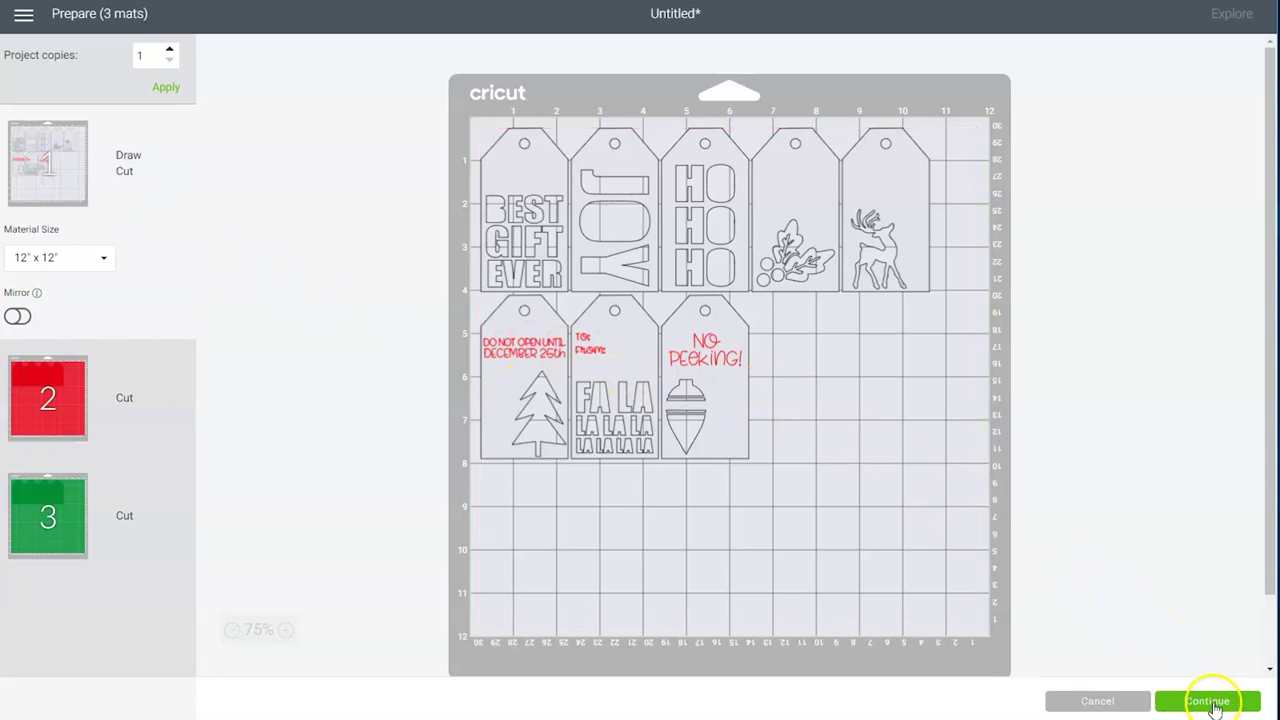
- Set mat 1 to Heavy Cardstock – 100 lb (270 gsm) with More pressure
click(1210, 702)
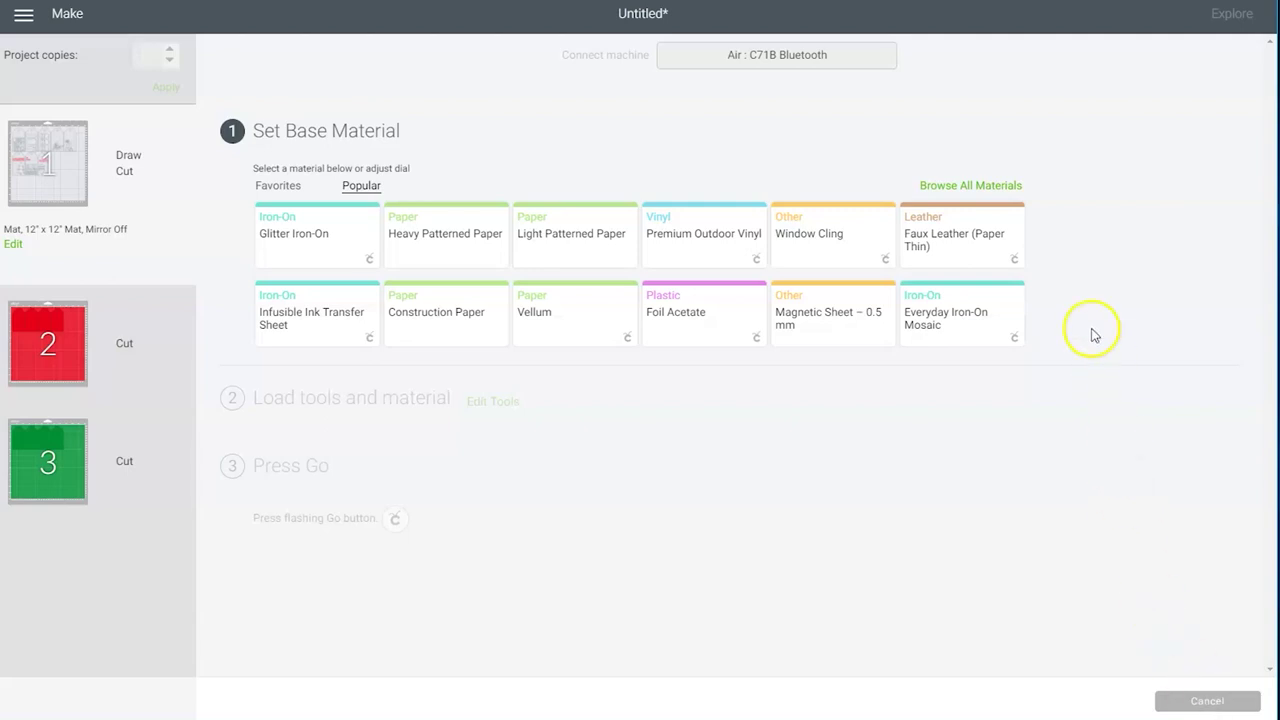
click(971, 186)
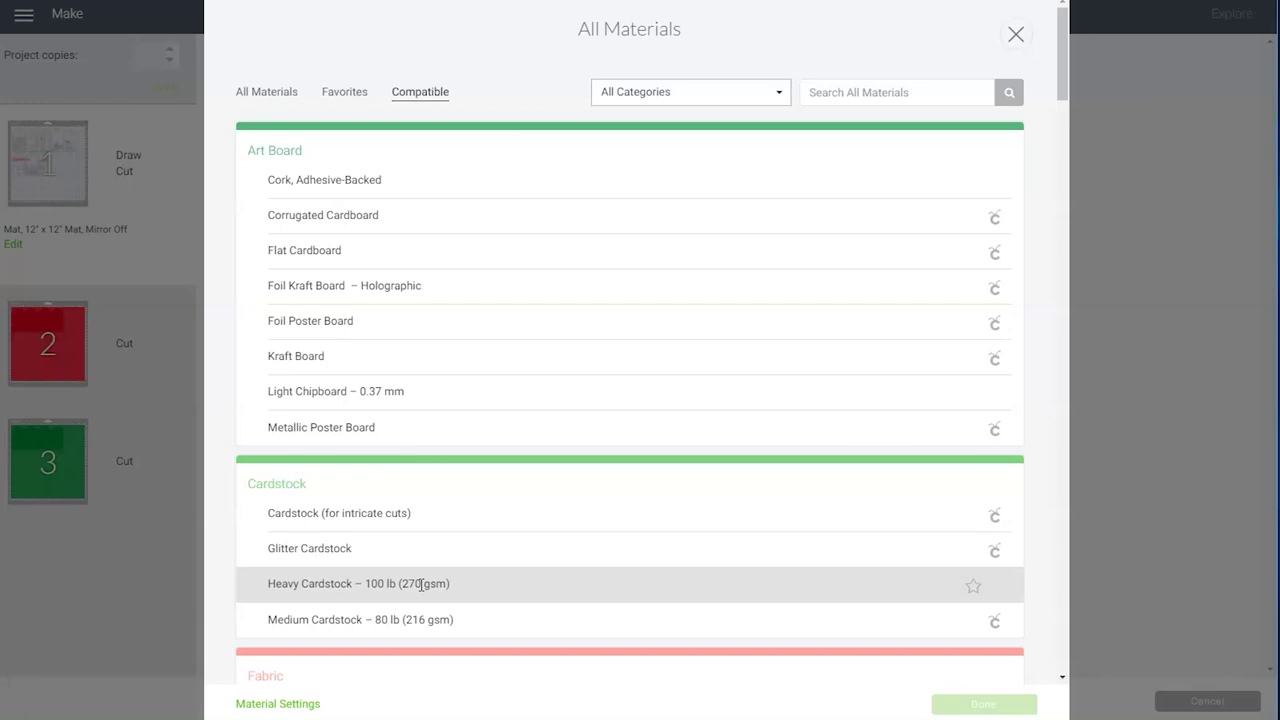
click(420, 585)
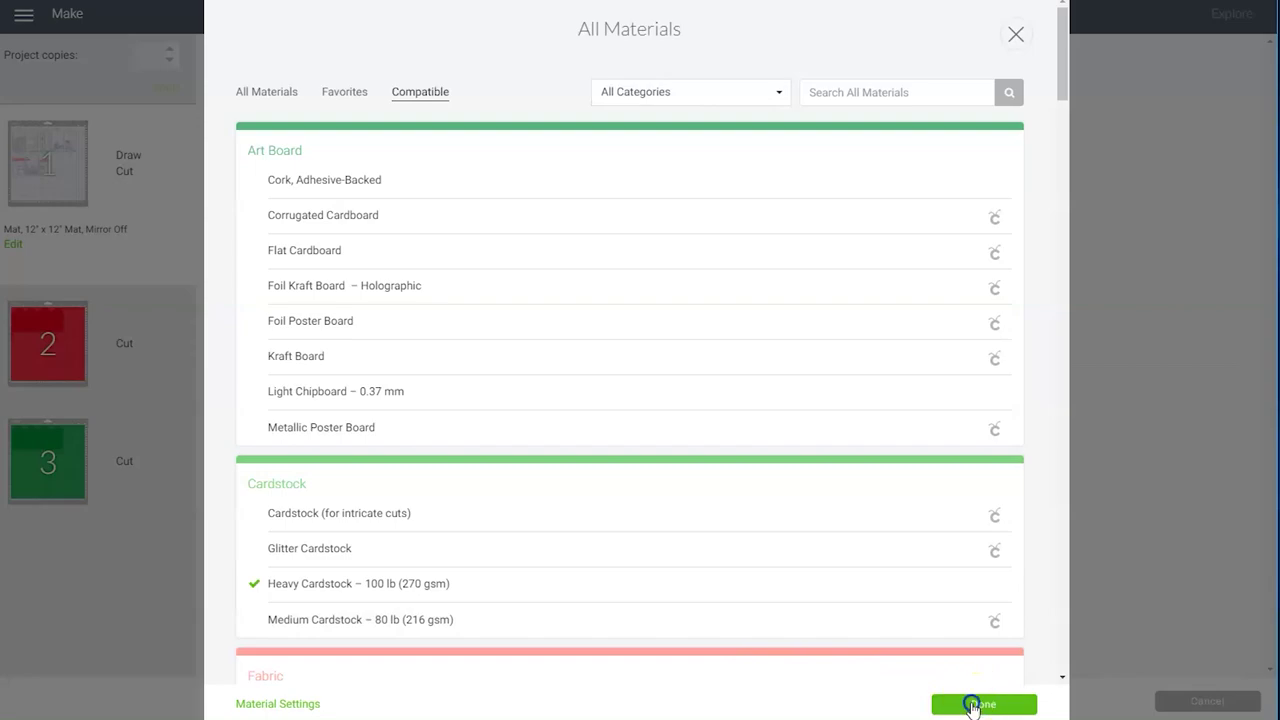
click(972, 704)
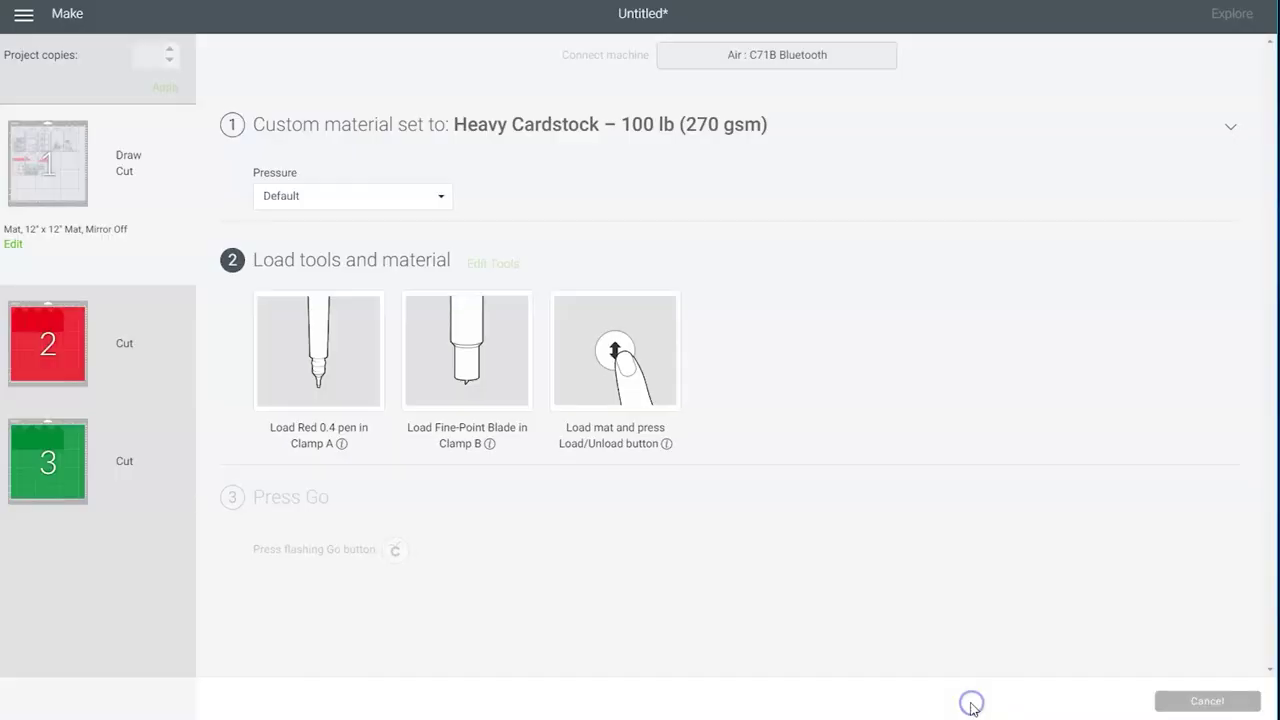
click(330, 202)
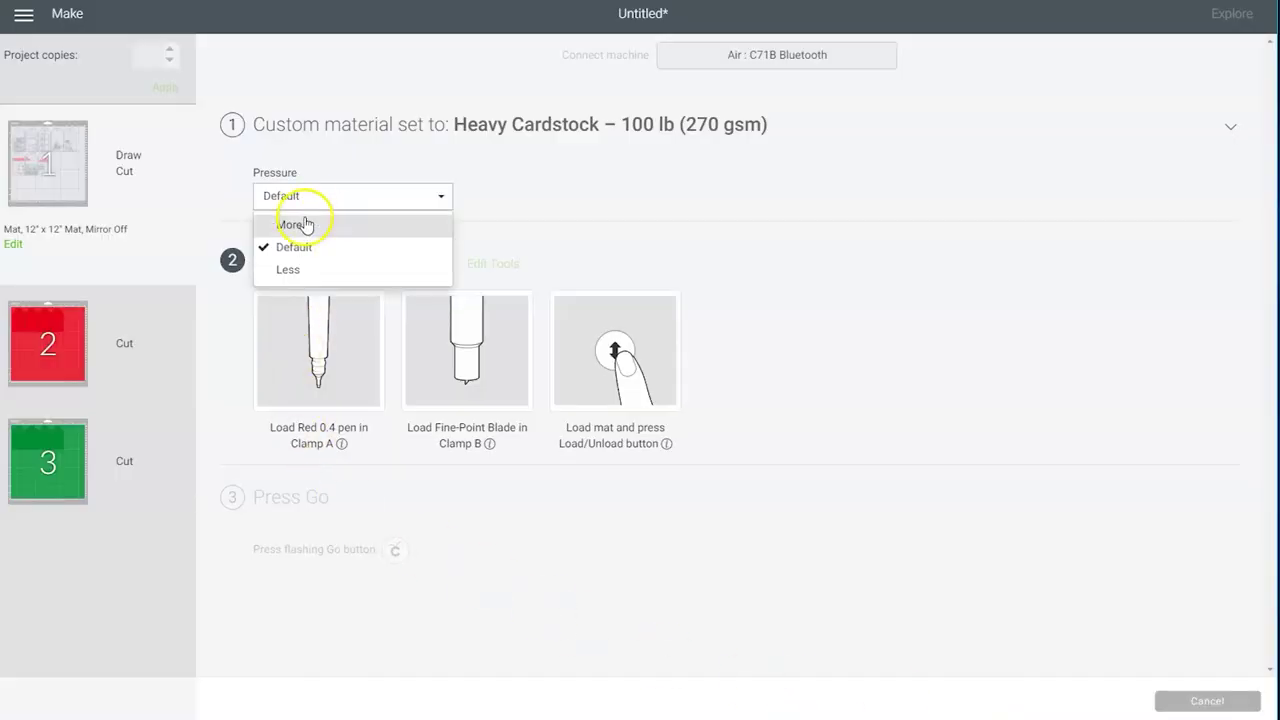
click(307, 225)
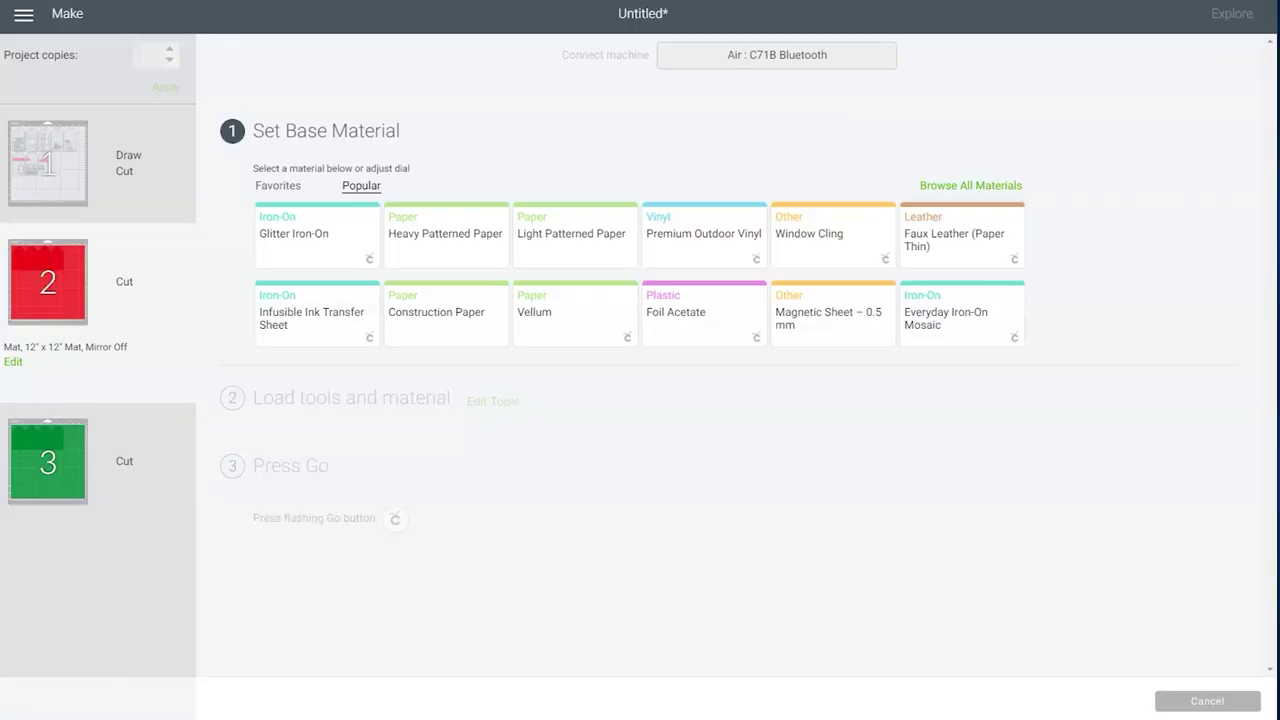
- Search for 'glitter cardstock' and make Glitter Cardstock the material for mat 2
click(976, 190)
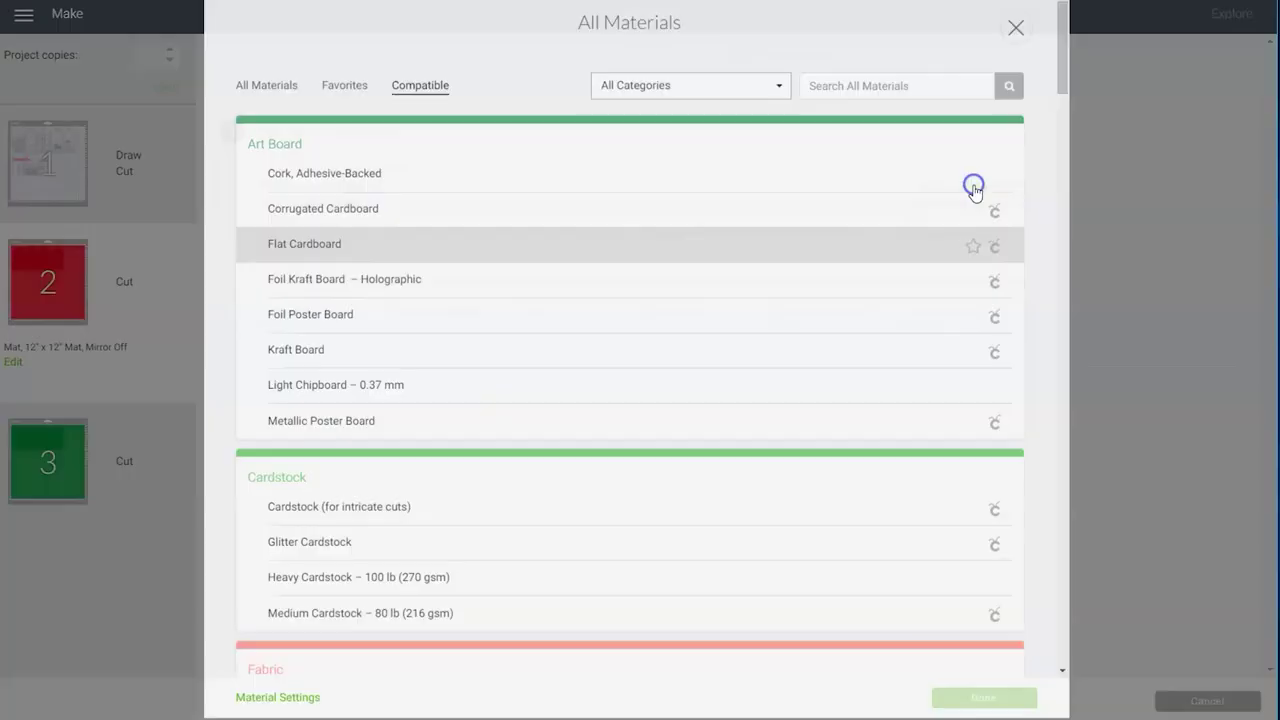
click(865, 95)
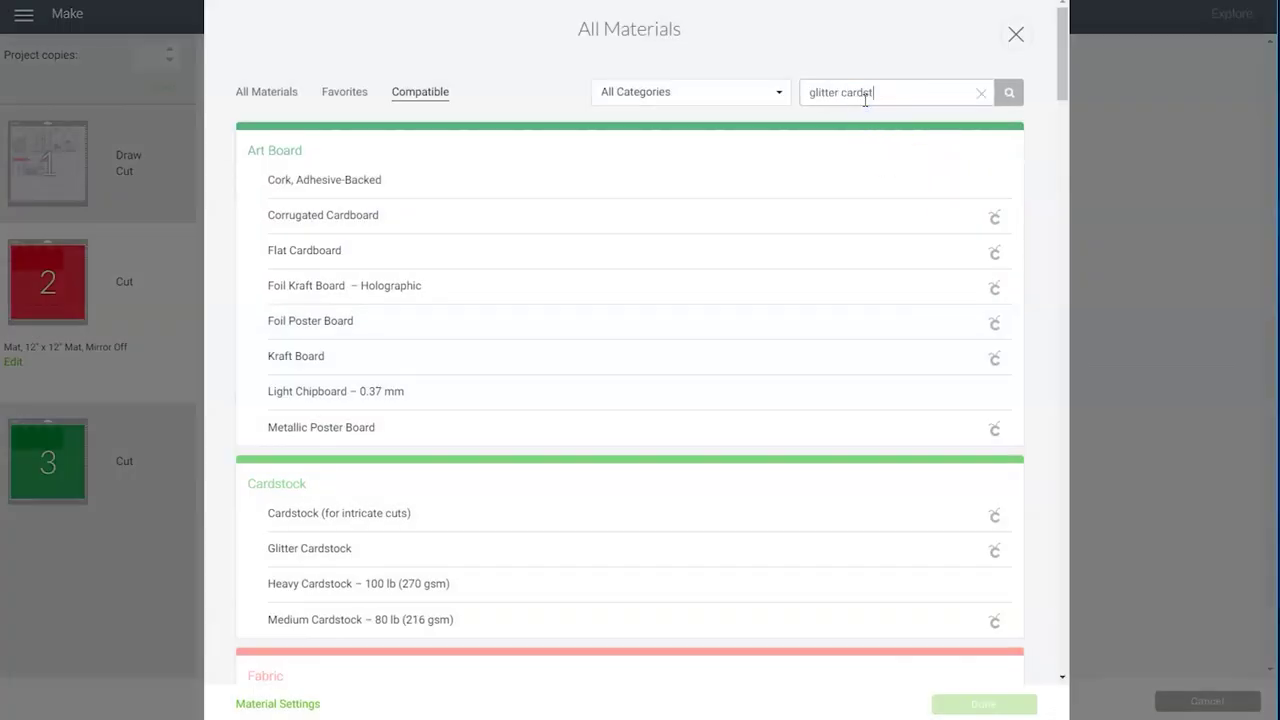
text(glitter cardstock)
key(Return)
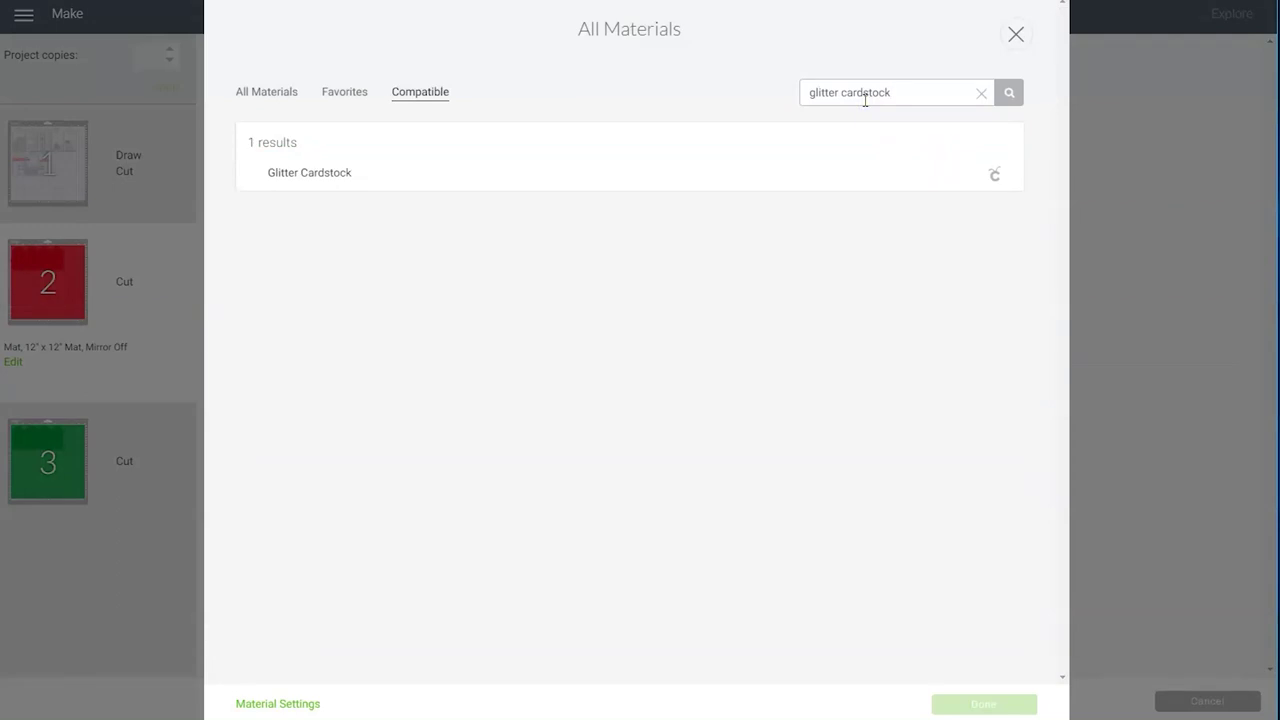
click(352, 172)
click(984, 705)
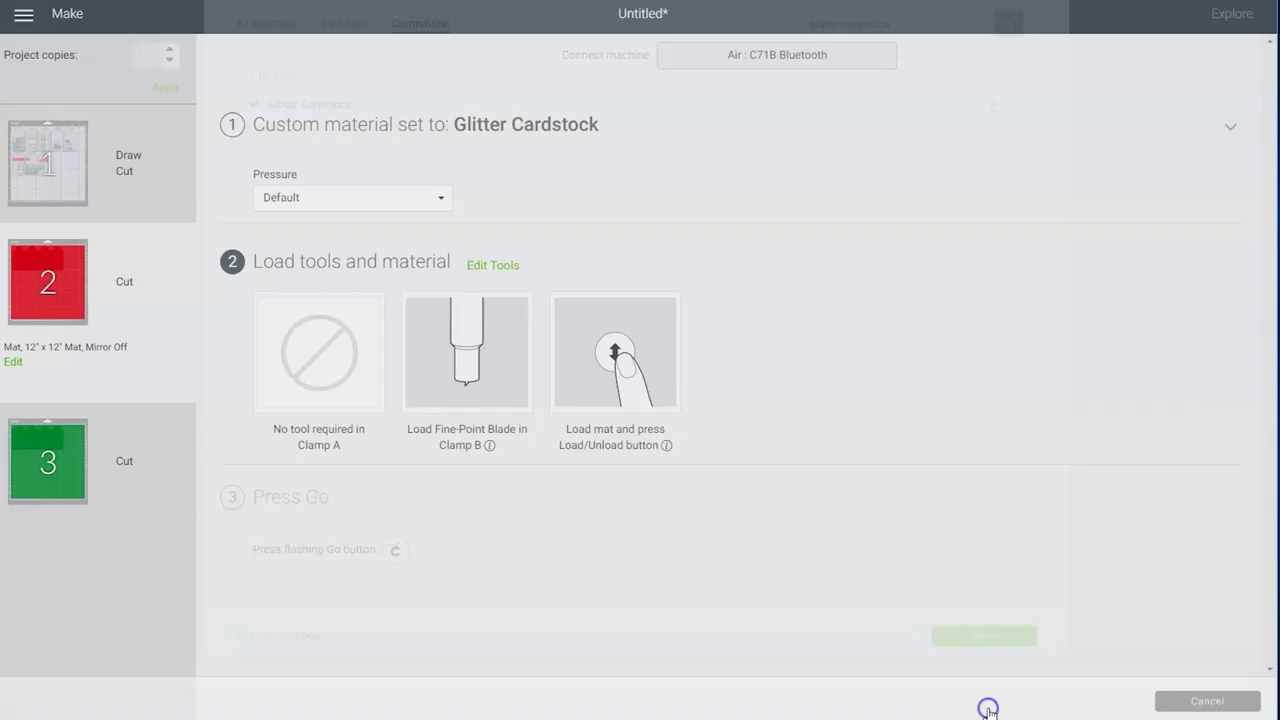
click(341, 200)
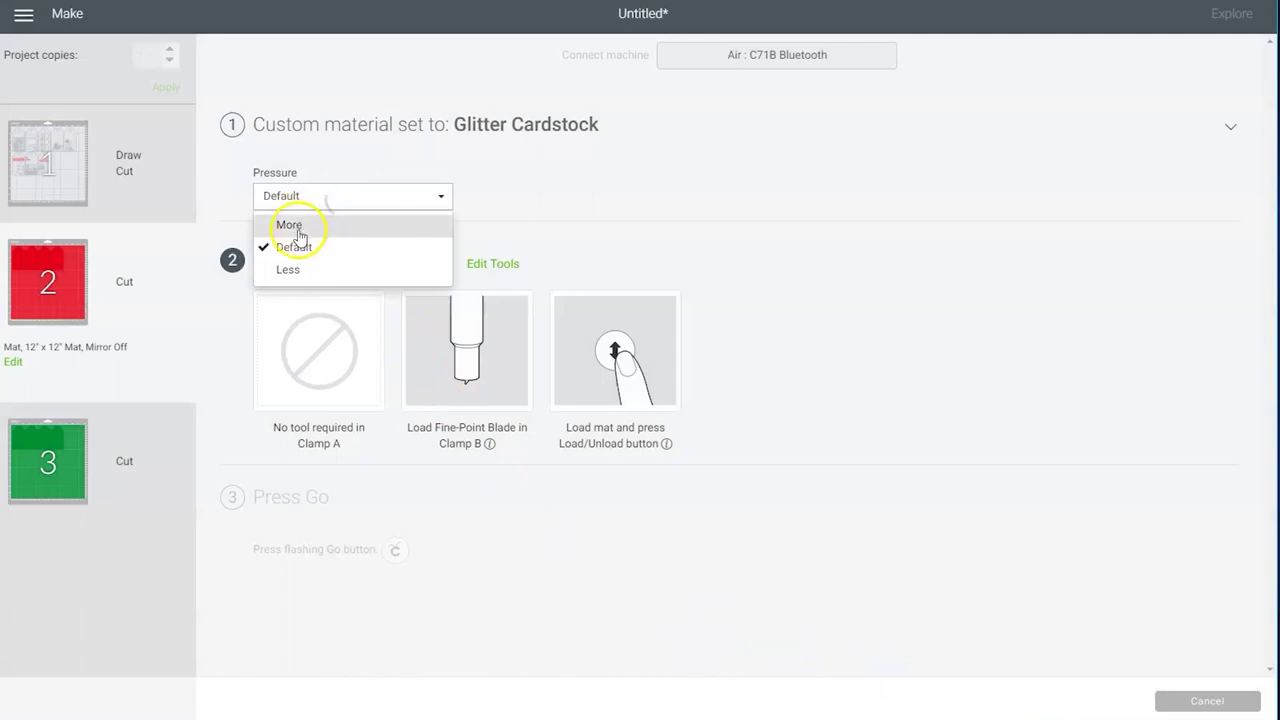